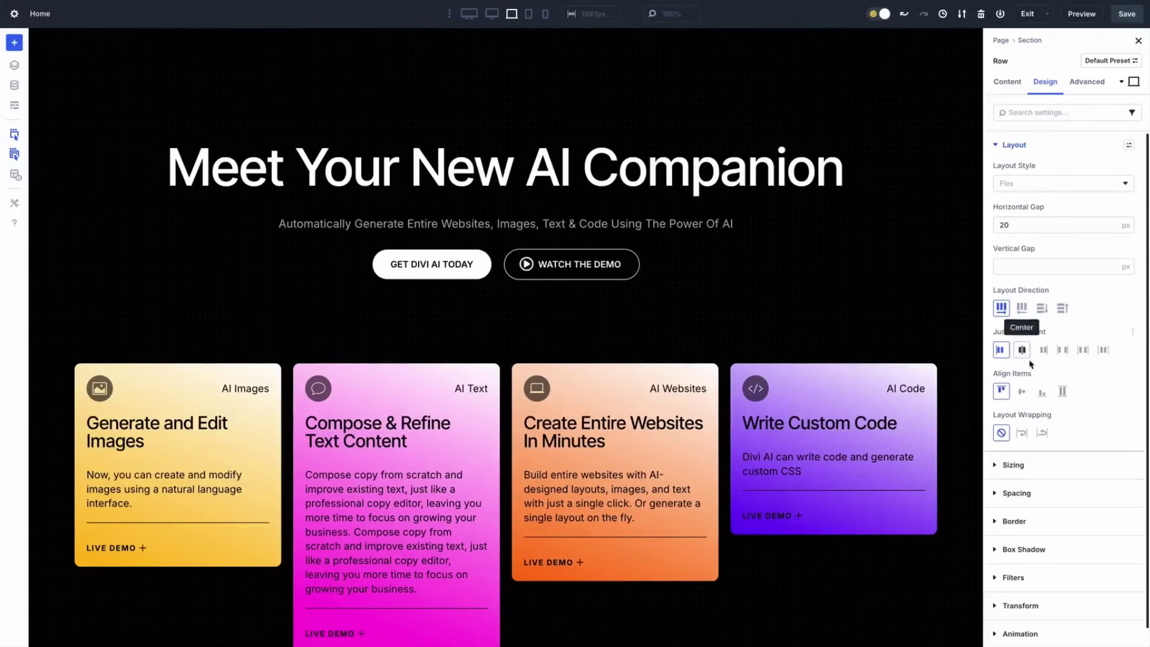
- Try the Center and End item alignments on the card row, and settle on Stretch
left_click(1024, 392)
left_click(1042, 392)
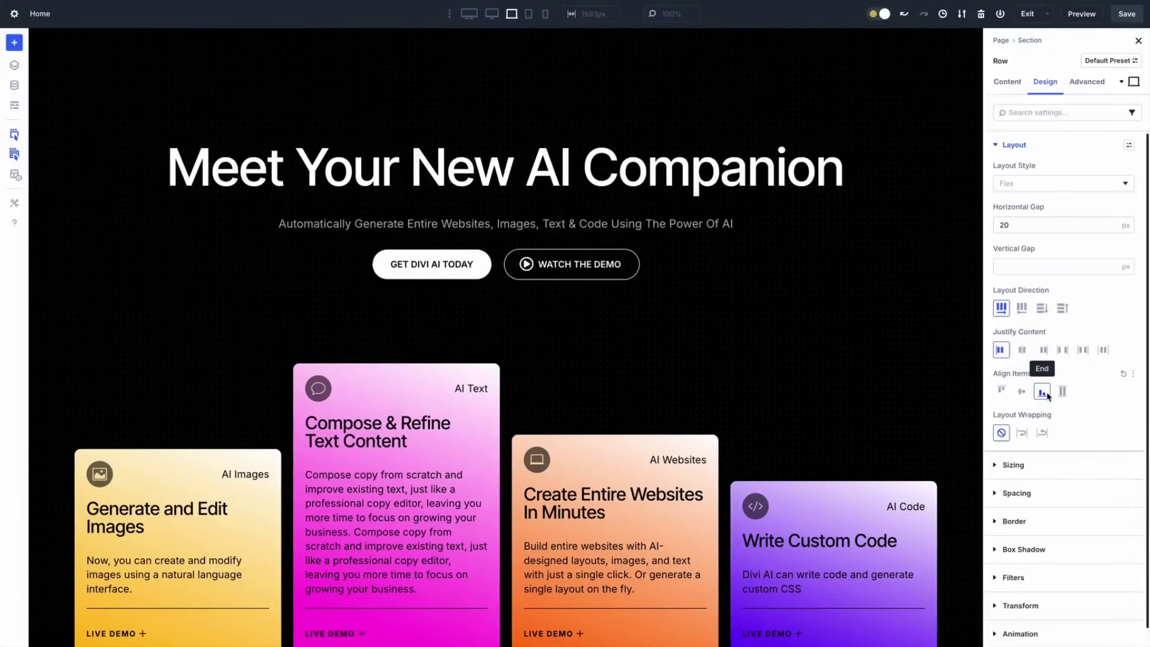
left_click(1062, 392)
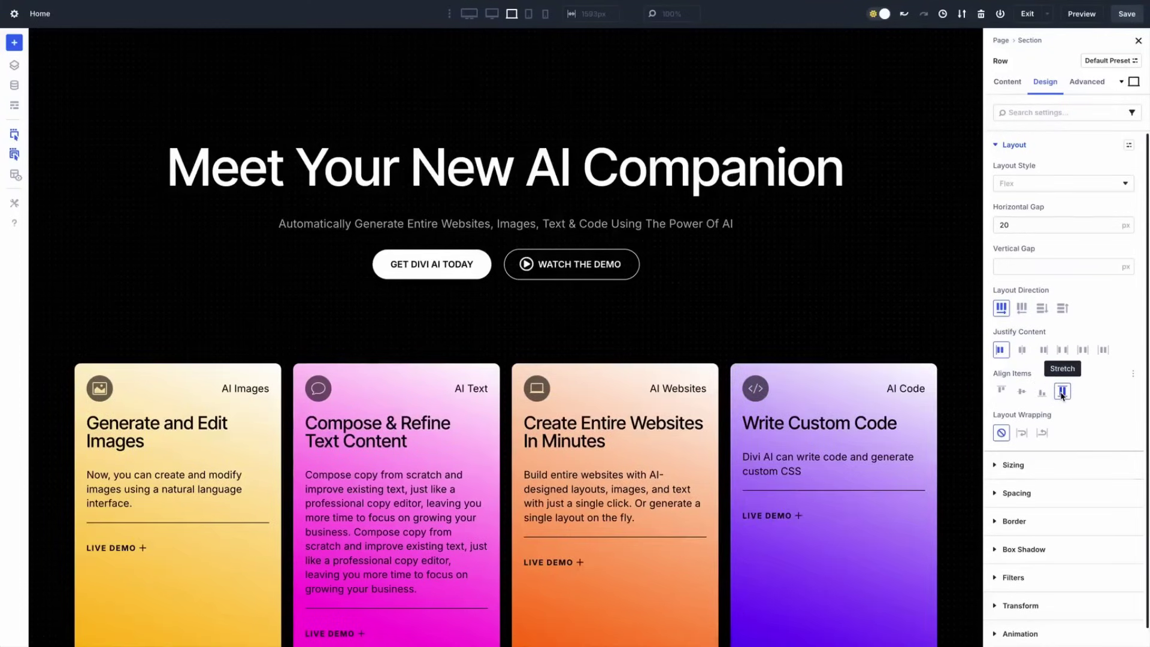
- Reverse the card row's layout direction, return it to Row, and adjust the horizontal gap between the cards
left_click(1021, 307)
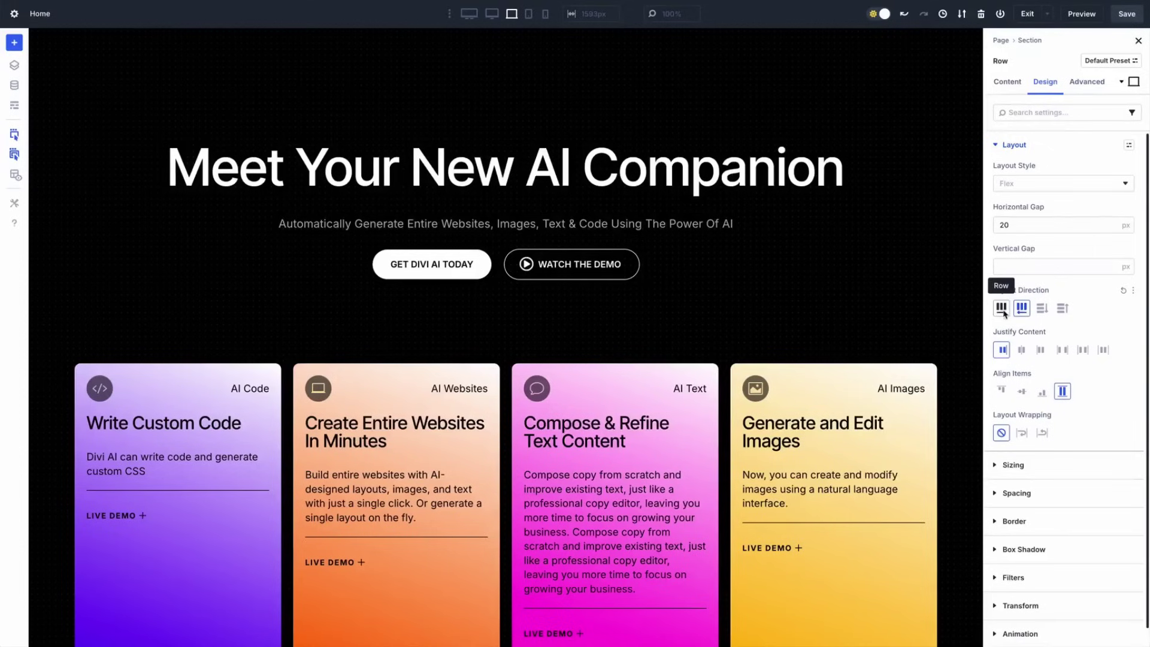
left_click(1000, 309)
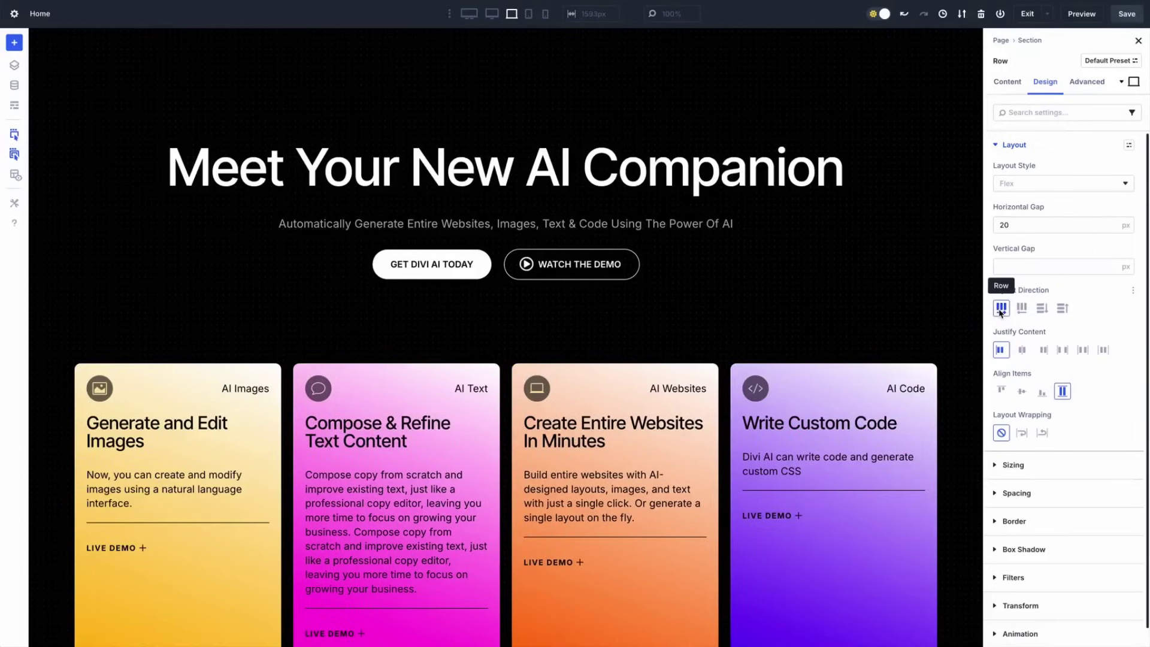
left_click(1026, 239)
left_click_drag(1026, 241, 1038, 240)
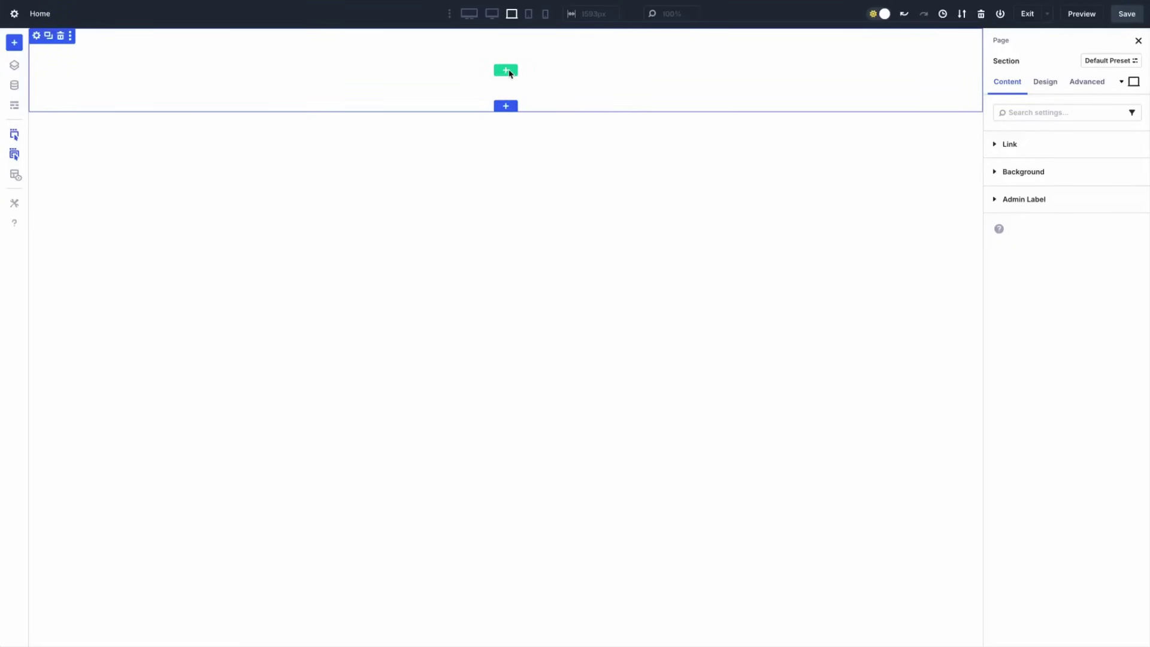
- Start a new row in the empty section, and set the blue shape column's class to 1/4
left_click(509, 71)
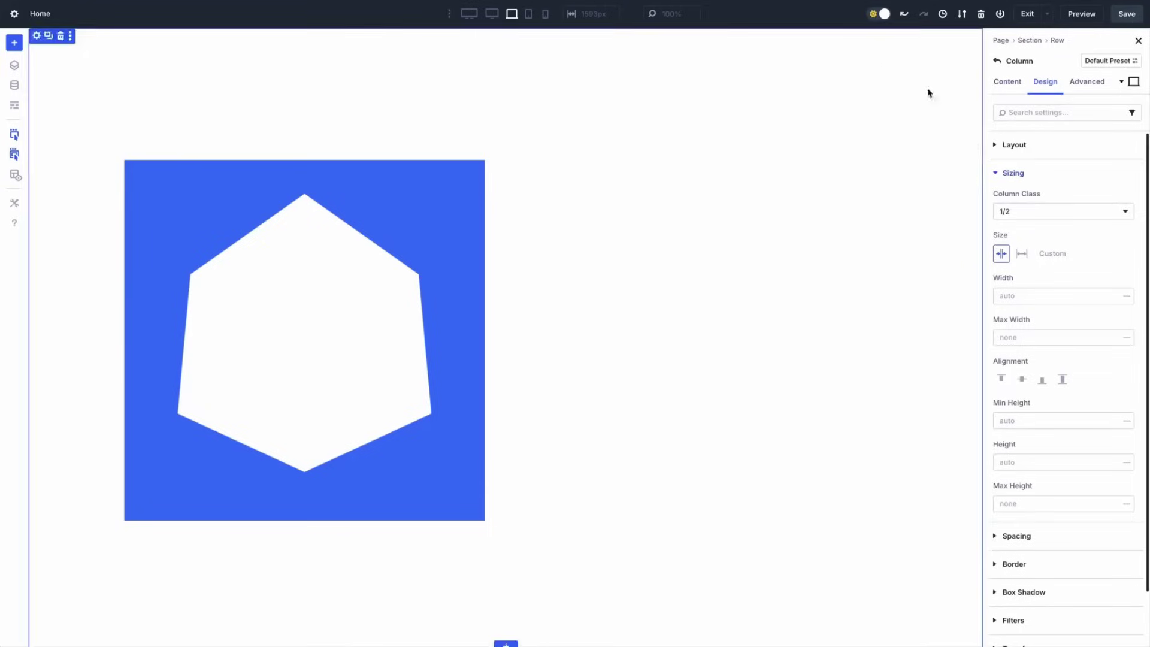
left_click(1039, 211)
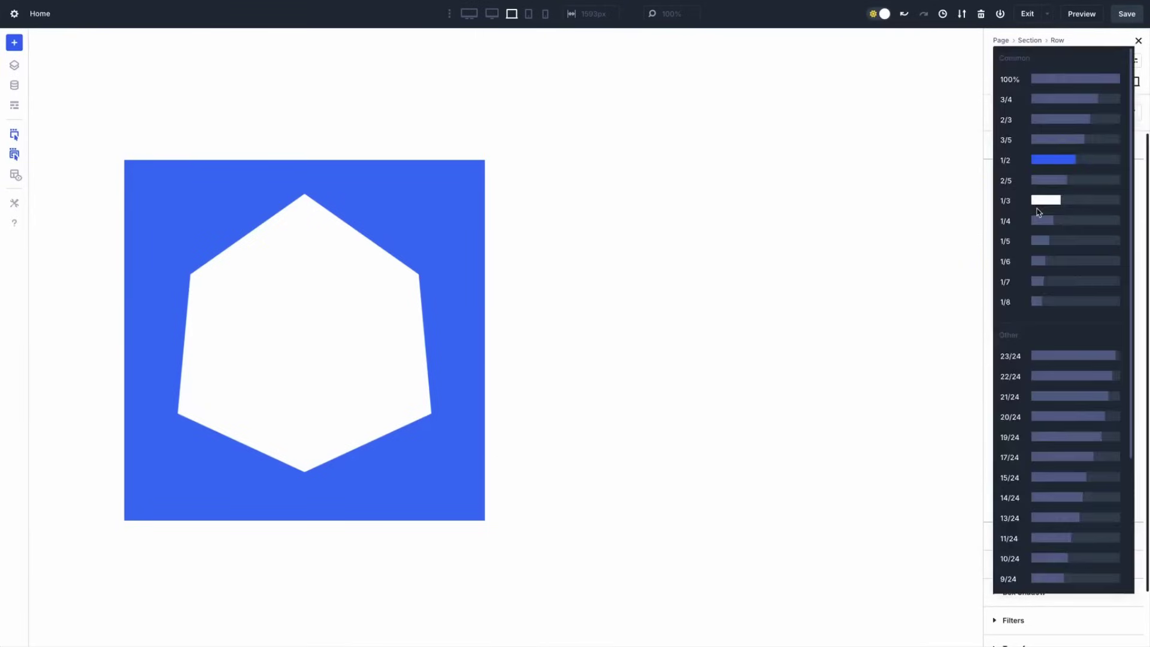
left_click(1043, 220)
- Duplicate the first column until the row holds eight columns
left_click(1057, 40)
triple_click(1014, 149)
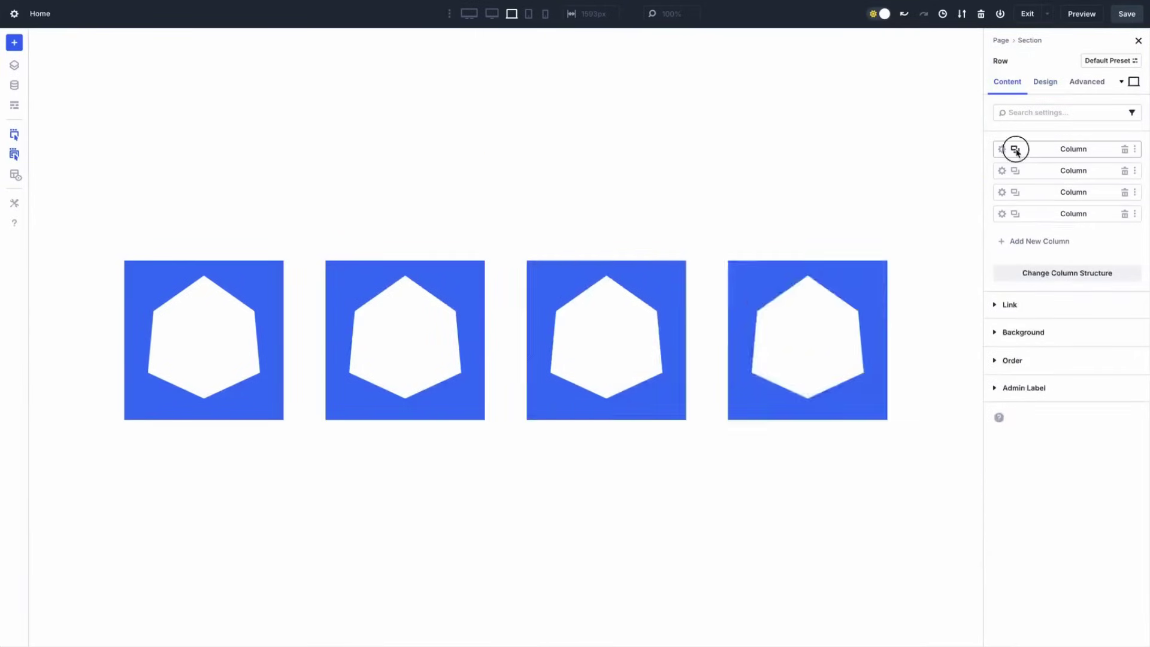
double_click(1016, 151)
double_click(1016, 151)
- Wrap the row's layout with vertical and horizontal gaps of 0 px, and justify its content to Center
left_click(1045, 81)
left_click(1014, 144)
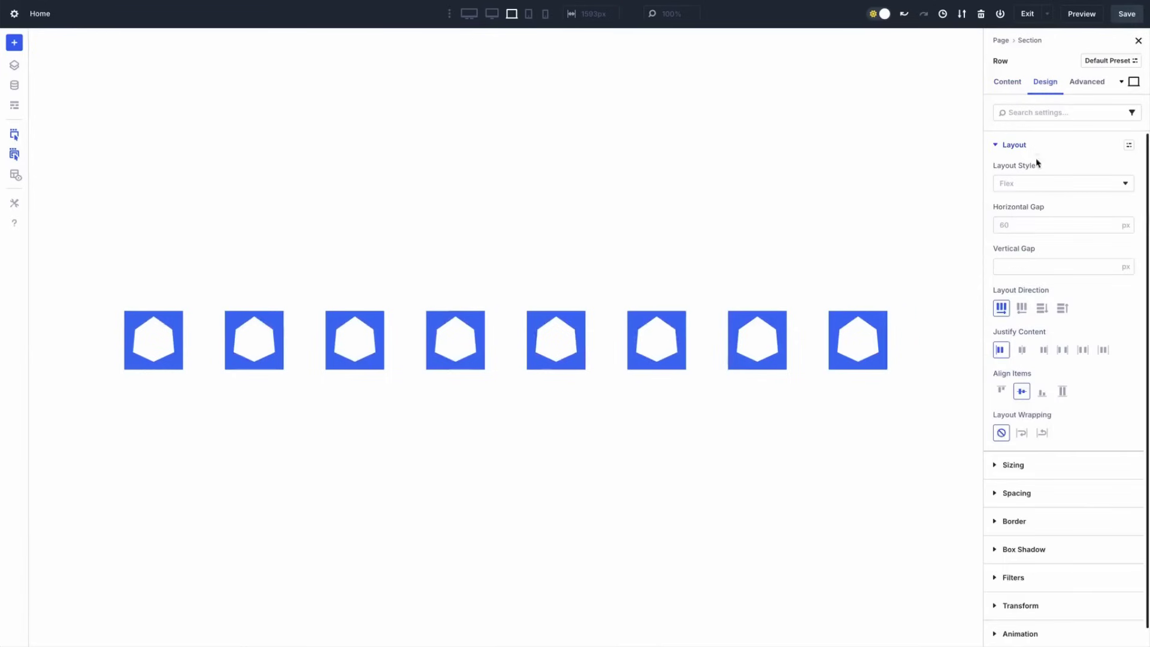
left_click(1022, 432)
left_click(1006, 266)
type("0")
left_click(1006, 225)
type("0")
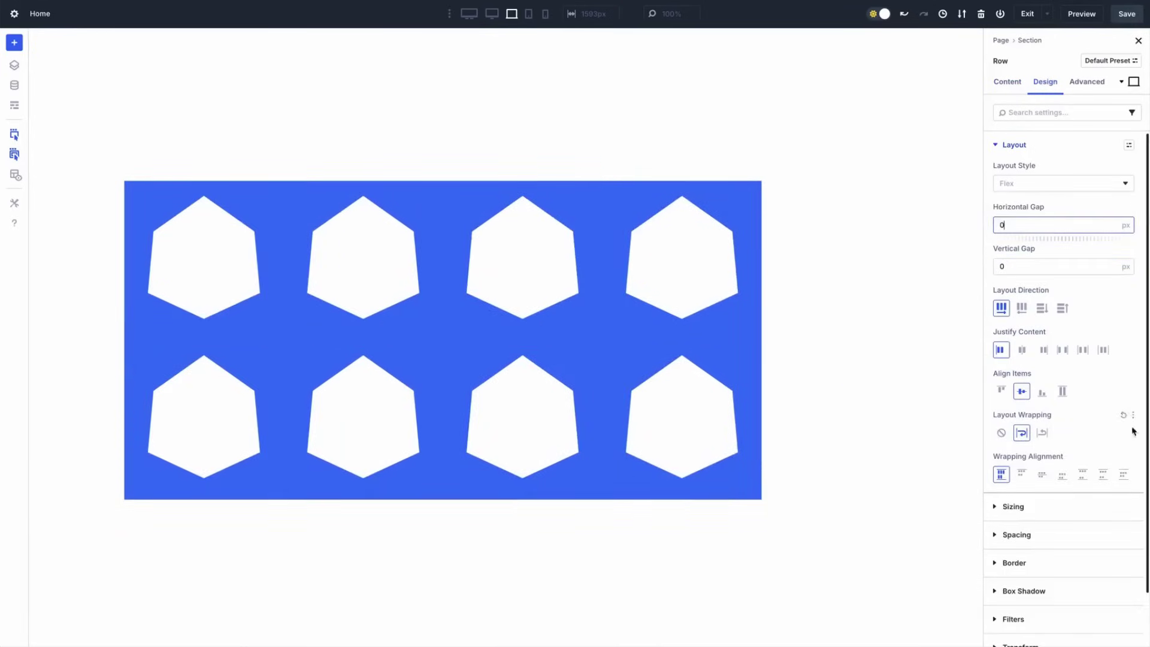
left_click(1021, 350)
- Delete five of the row's eight columns, and set the row's layout wrapping to No Wrap
left_click(1007, 82)
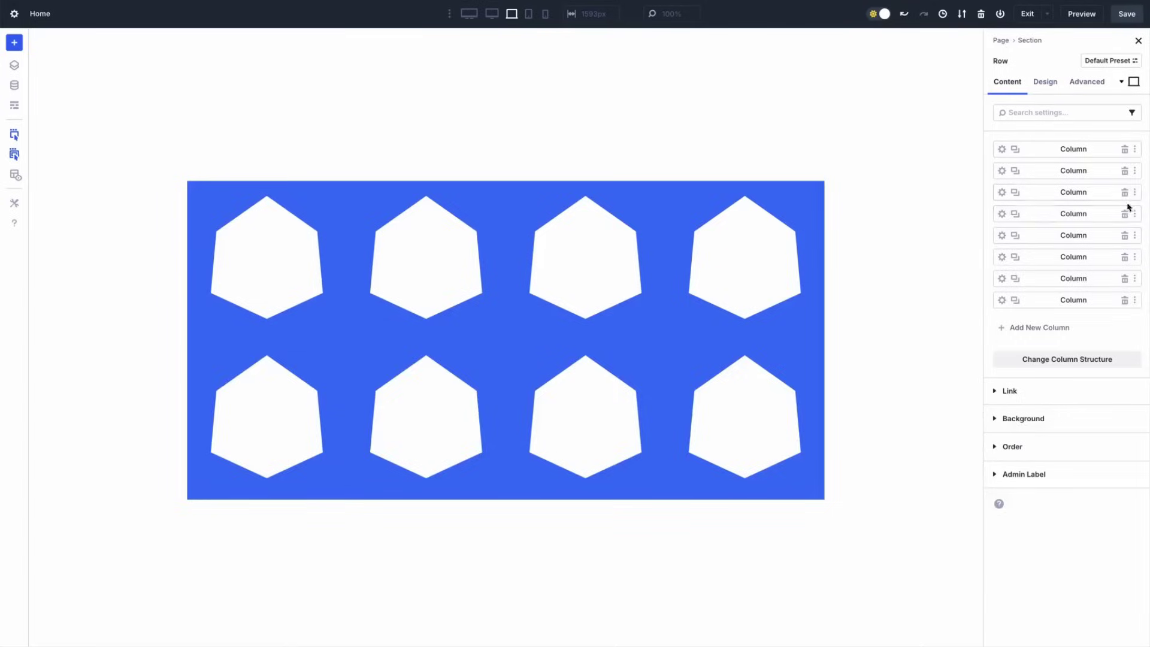
left_click(1124, 214)
left_click(1124, 214)
left_click(1125, 214)
left_click(1125, 213)
left_click(1124, 214)
left_click(1044, 82)
left_click(1001, 433)
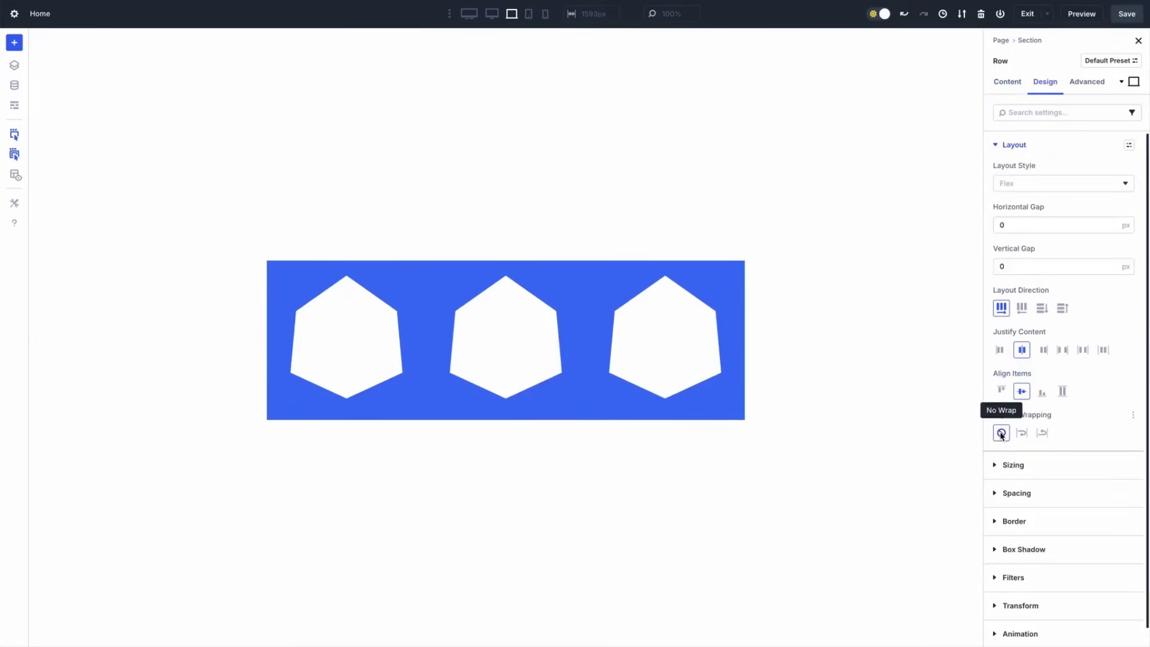
- Set the width of the row's middle column to 50 in its sizing settings
left_click(1007, 82)
left_click(1006, 169)
left_click(1044, 81)
left_click(1013, 173)
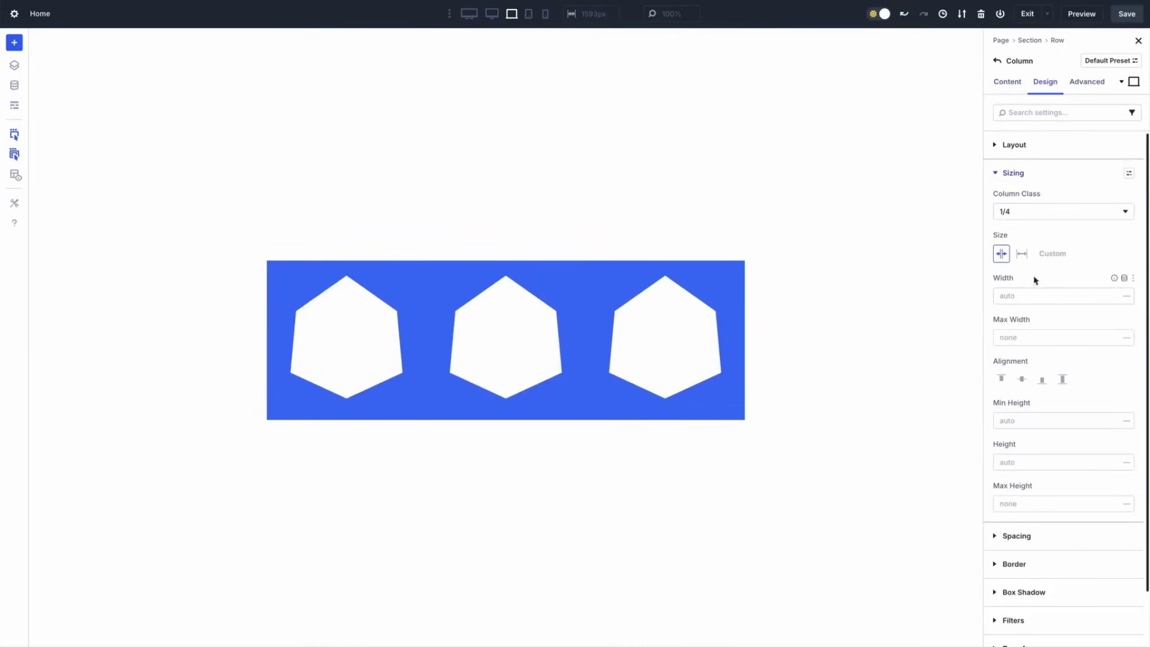
left_click(1031, 296)
type("50")
left_click(1053, 174)
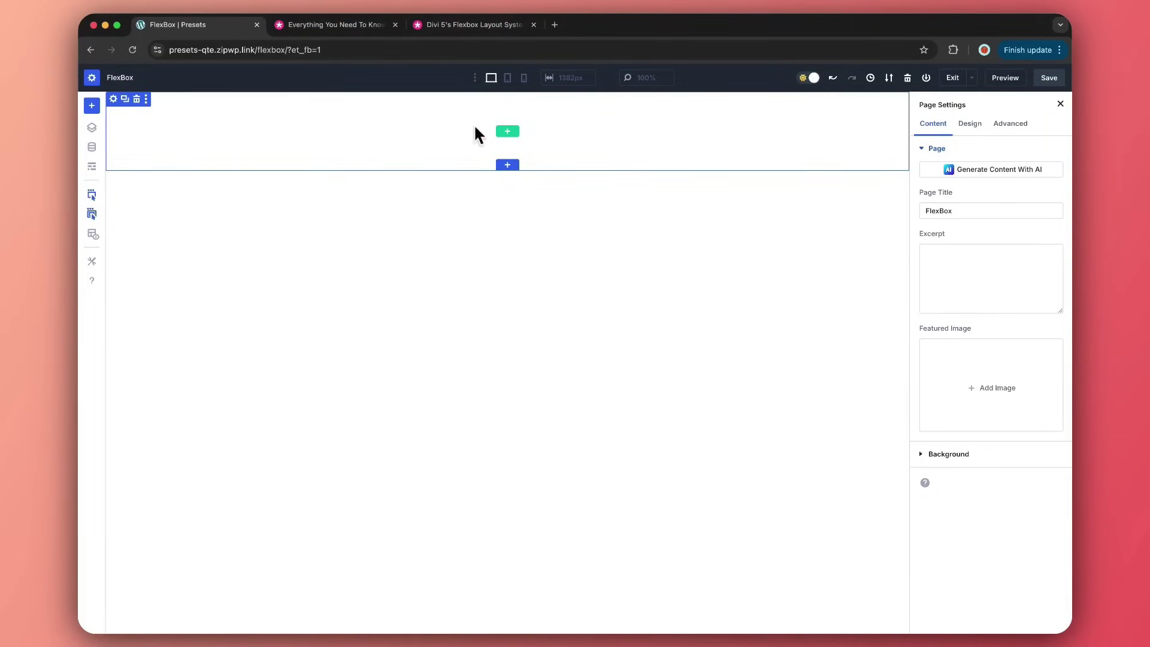
- Insert a single-column row with a Text module into the FlexBox page's section, and duplicate the row twice
left_click(512, 133)
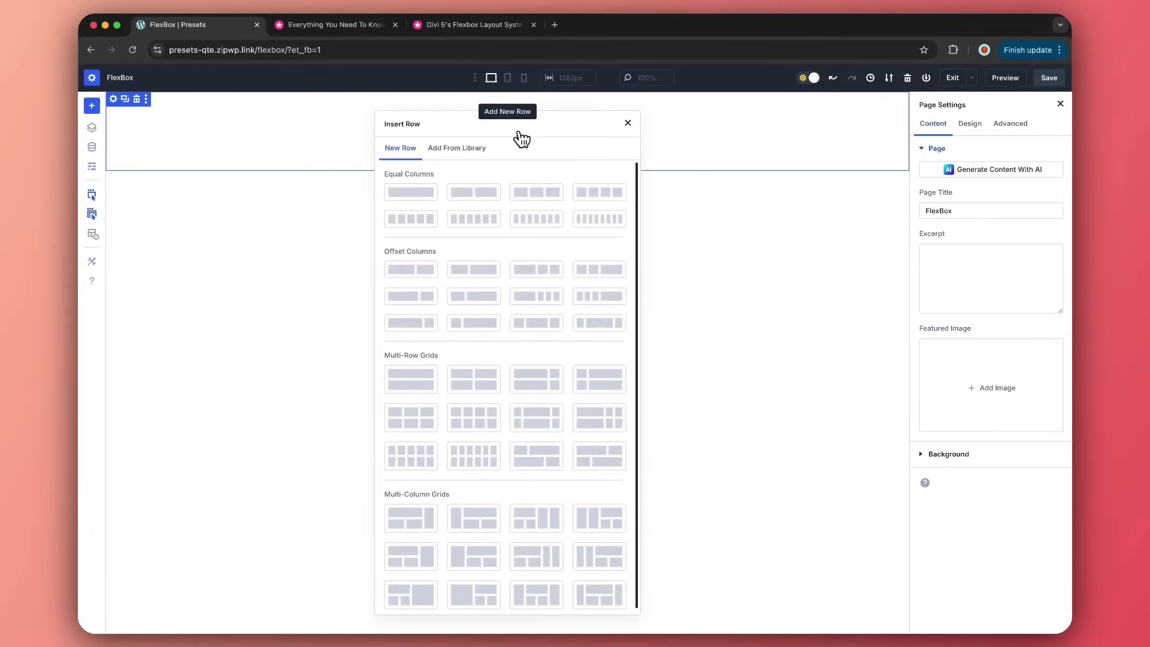
scroll(458, 249, "down", 1)
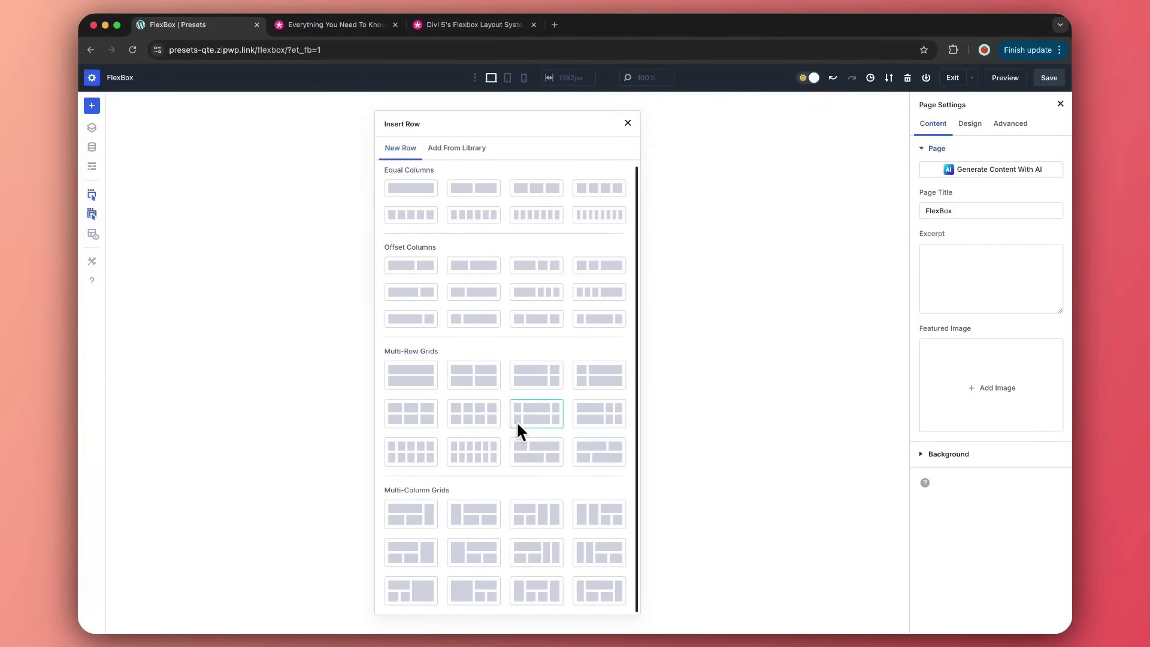
left_click(416, 193)
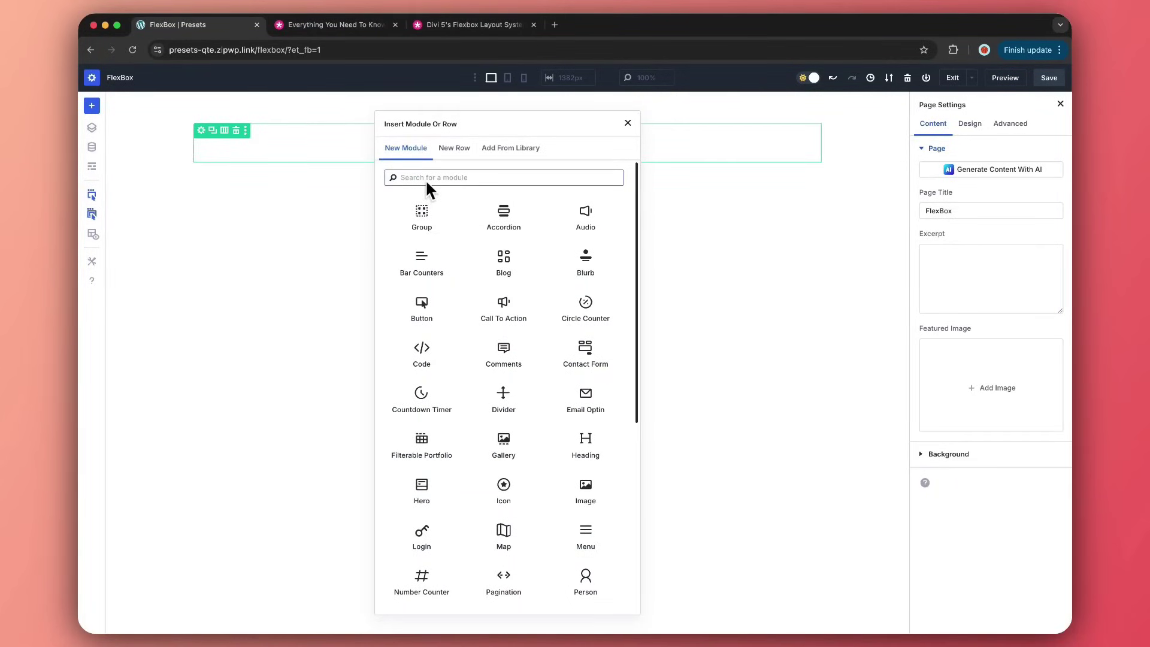
type("te")
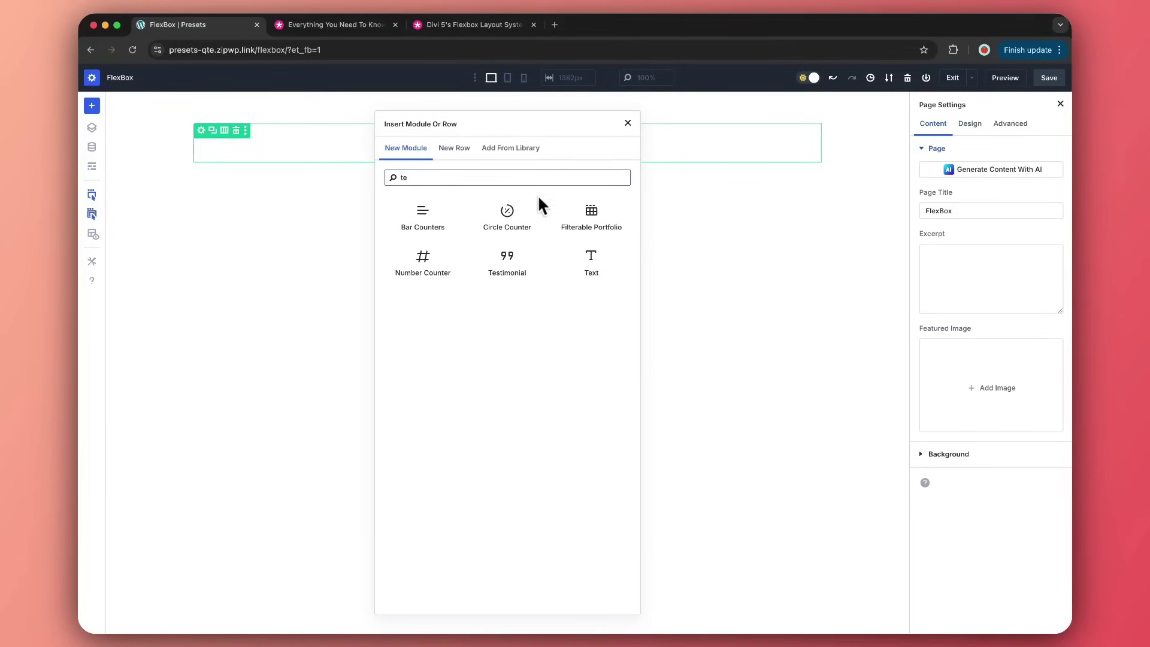
left_click(577, 264)
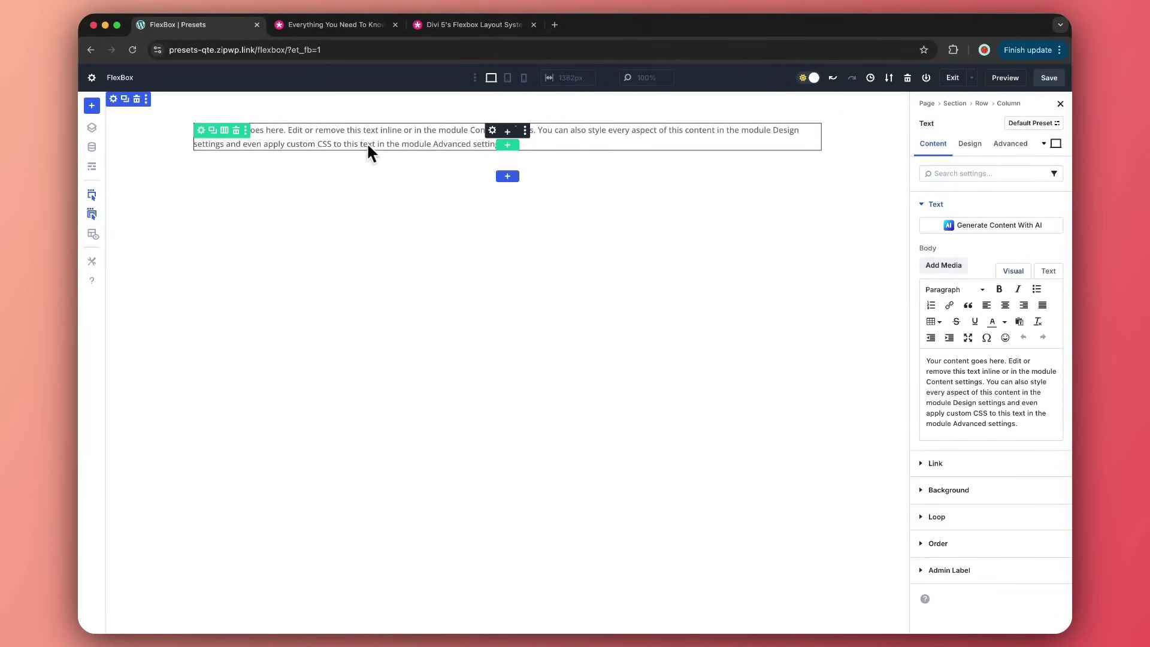
left_click(213, 131)
left_click(212, 131)
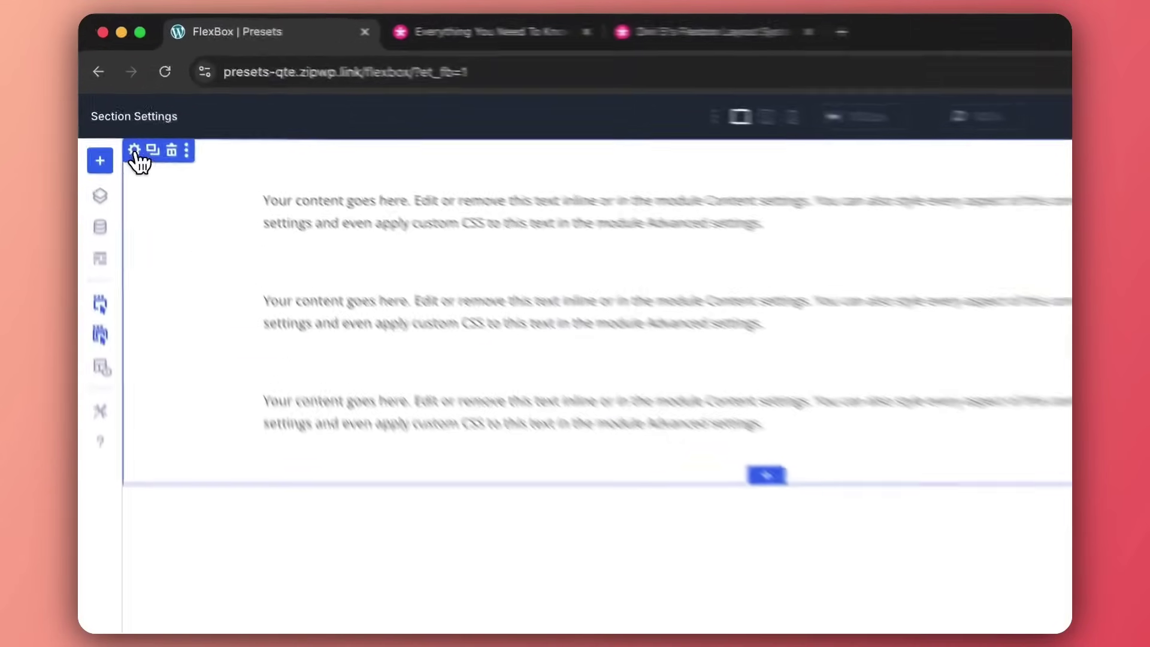
- Open the section's layout settings, and keep Flex as the layout style
left_click(135, 149)
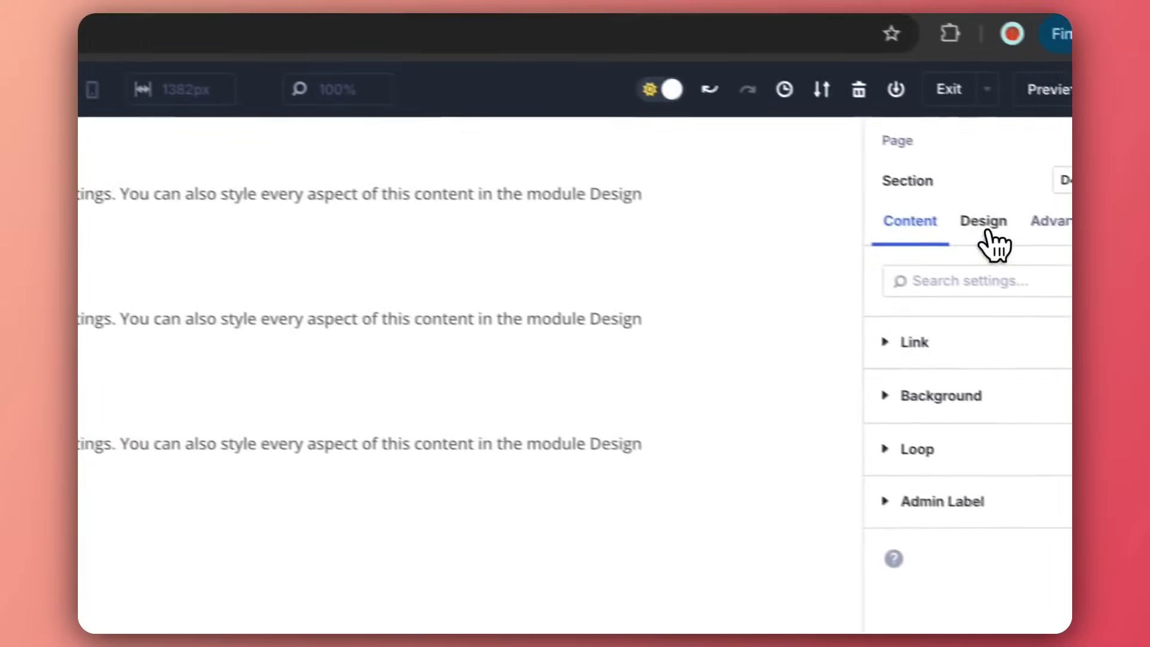
left_click(988, 231)
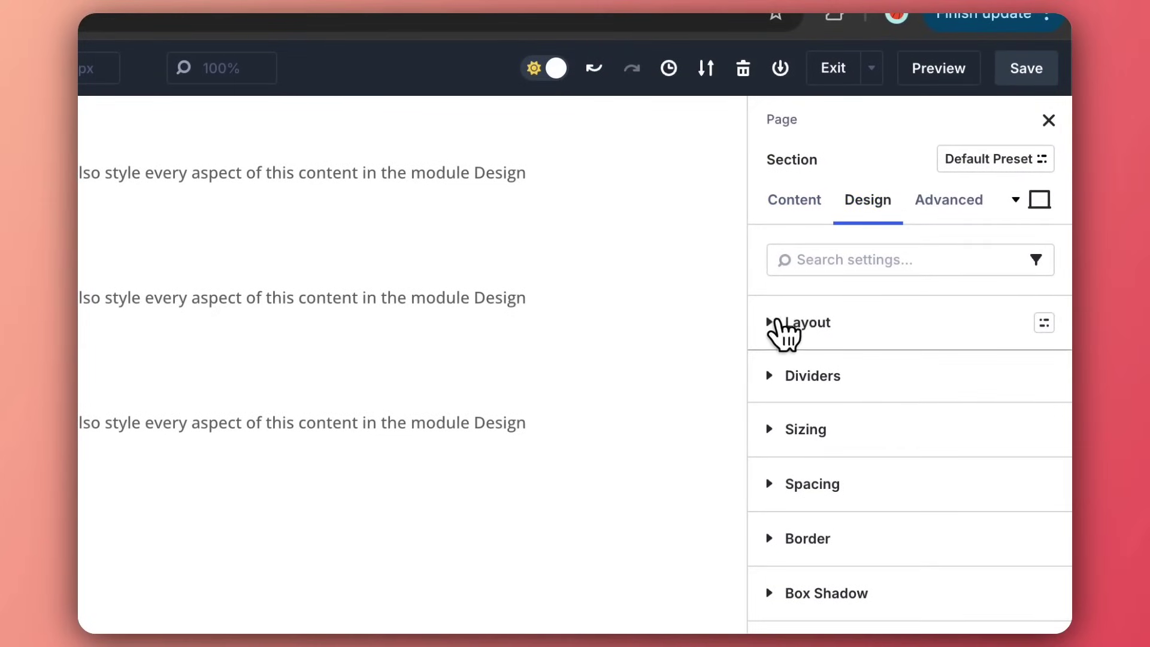
left_click(777, 328)
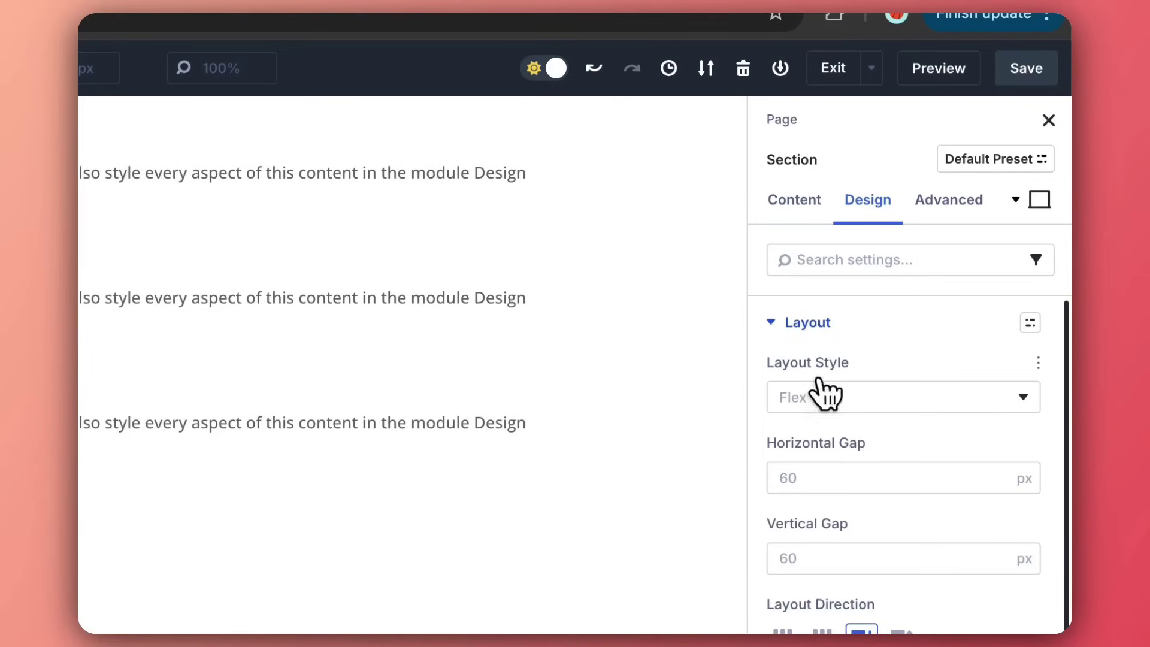
left_click(913, 396)
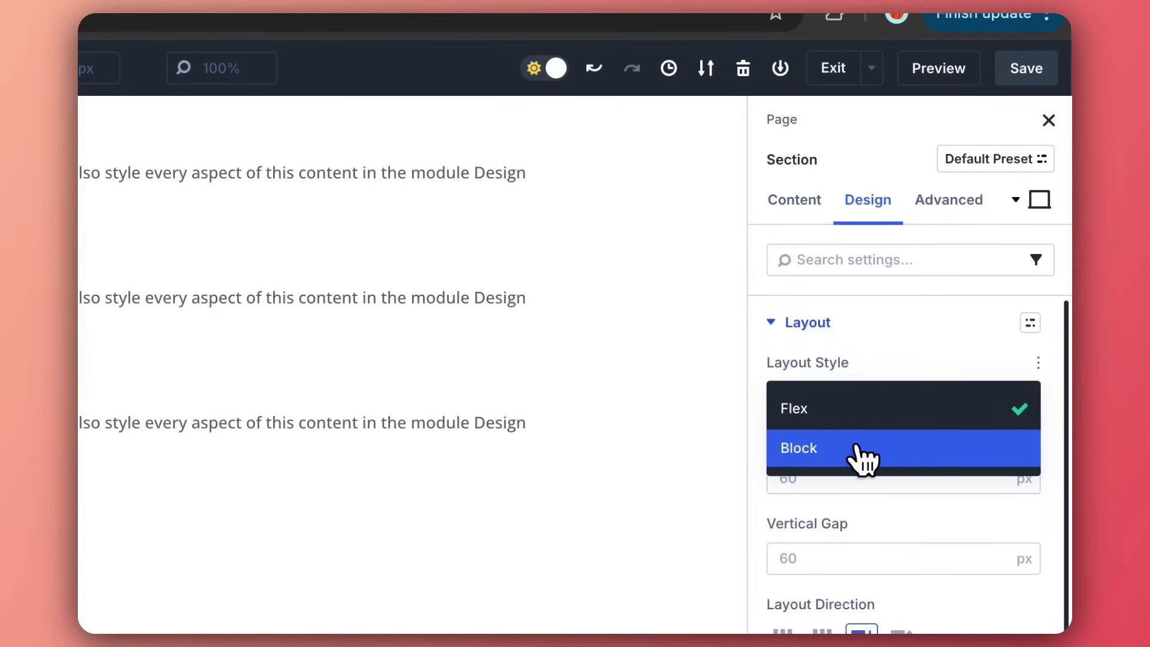
left_click(862, 397)
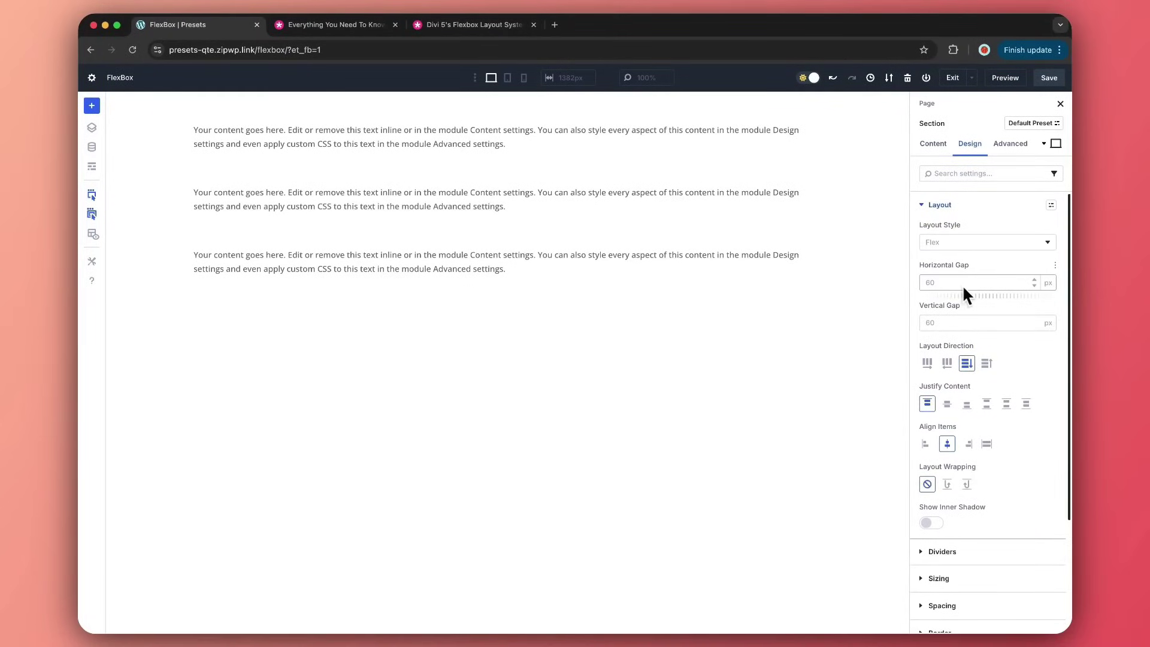
- Try a vertical gap of 22 px between the section's rows, and set it back to 60 px
mouse_move(959, 335)
left_mouse_down()
mouse_move(967, 339)
mouse_move(957, 331)
left_mouse_up()
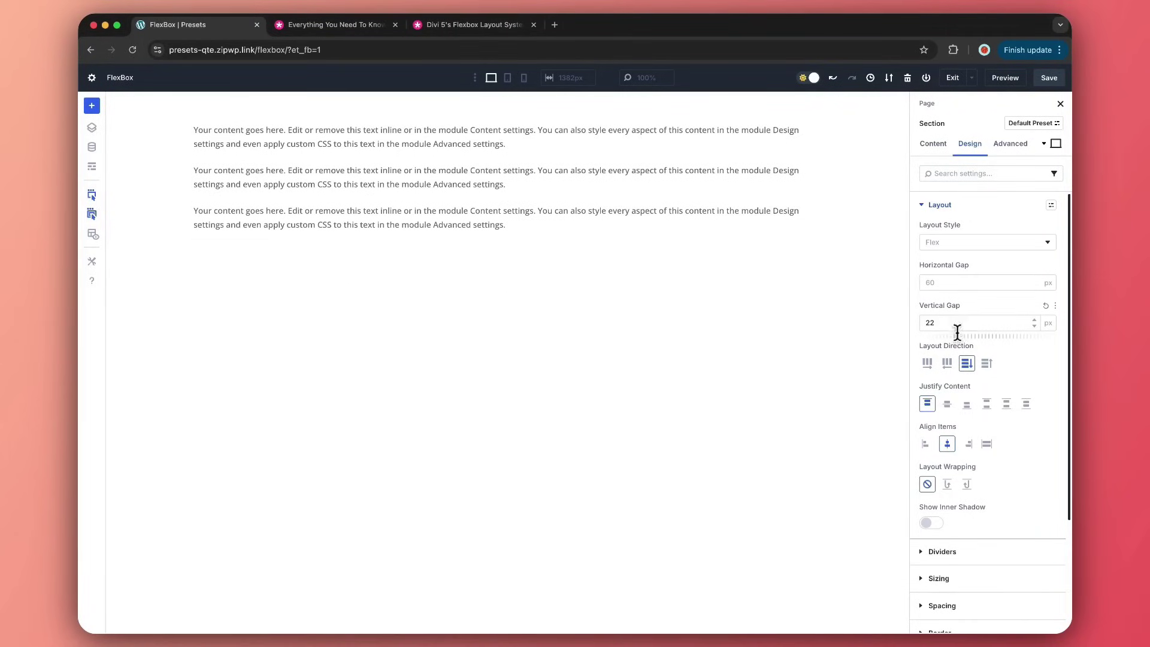
double_click(953, 323)
type("60")
left_click(984, 353)
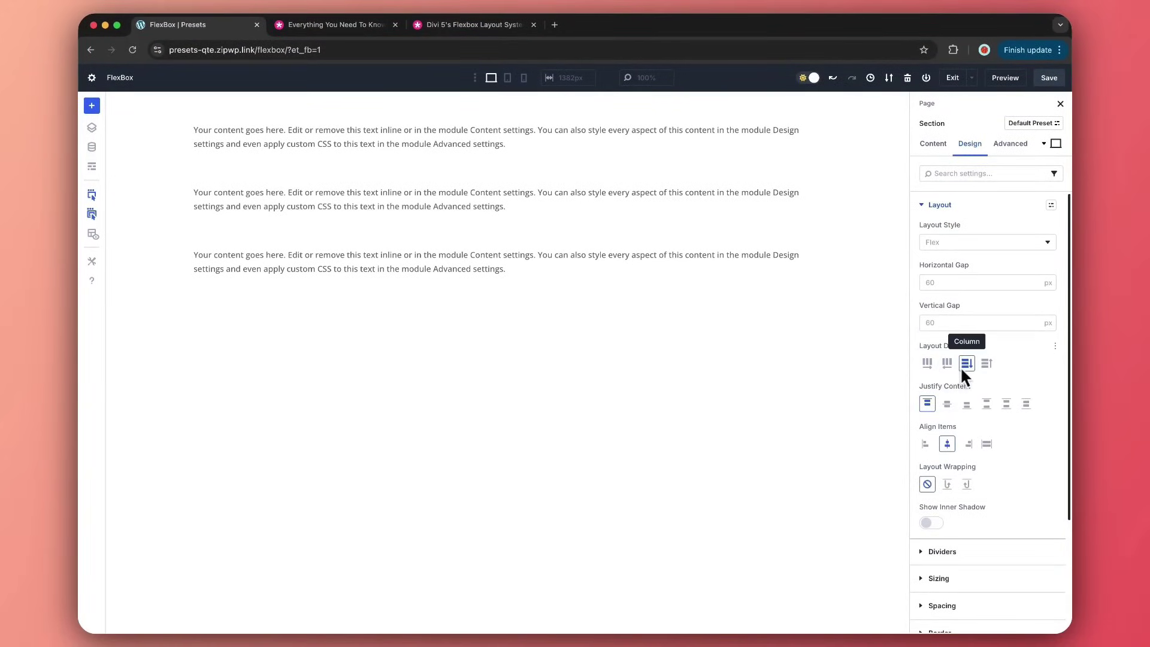
- Set the section's layout direction to Row with content justified to Center, and try Wrap before returning to No Wrap
left_click(926, 364)
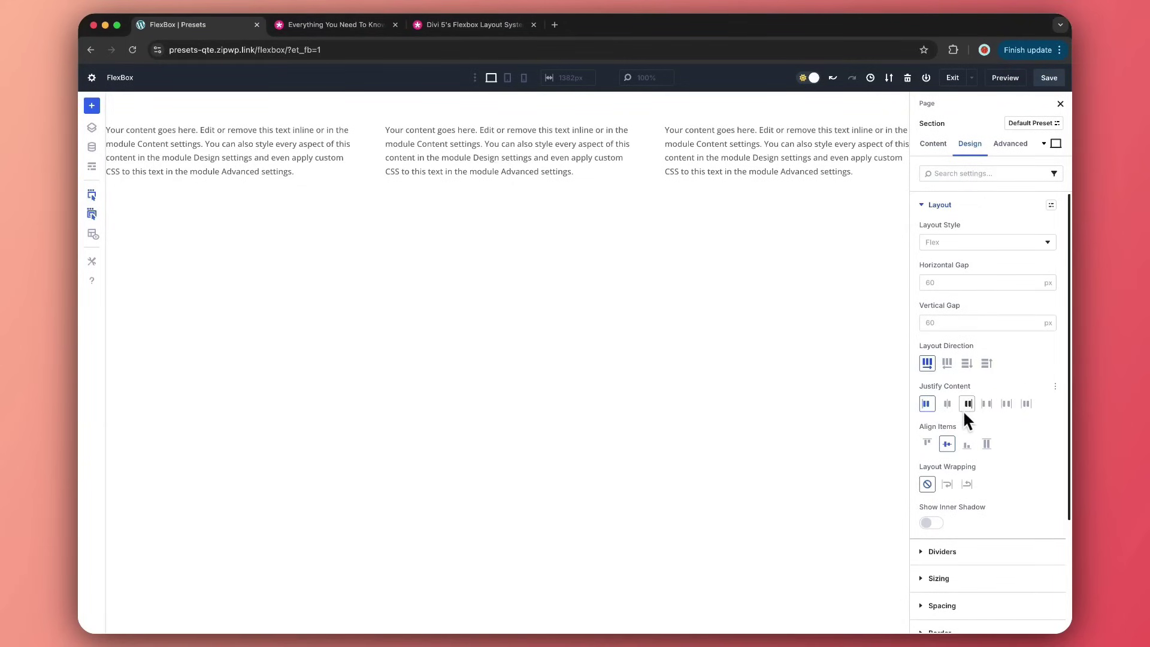
left_click(946, 403)
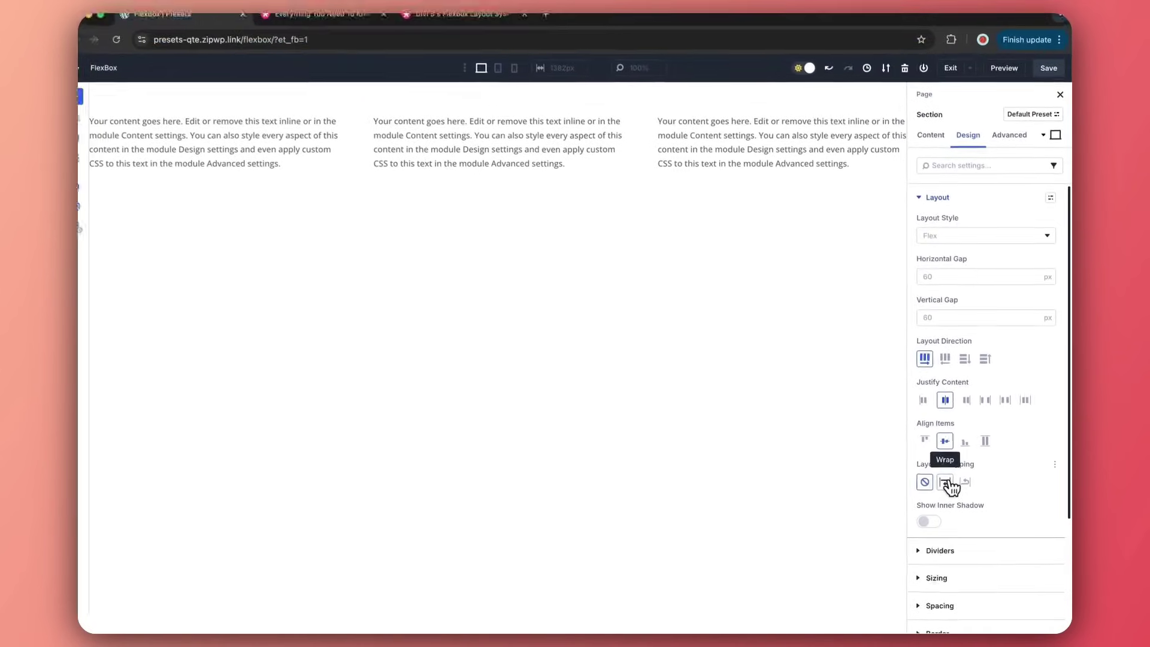
left_click(946, 483)
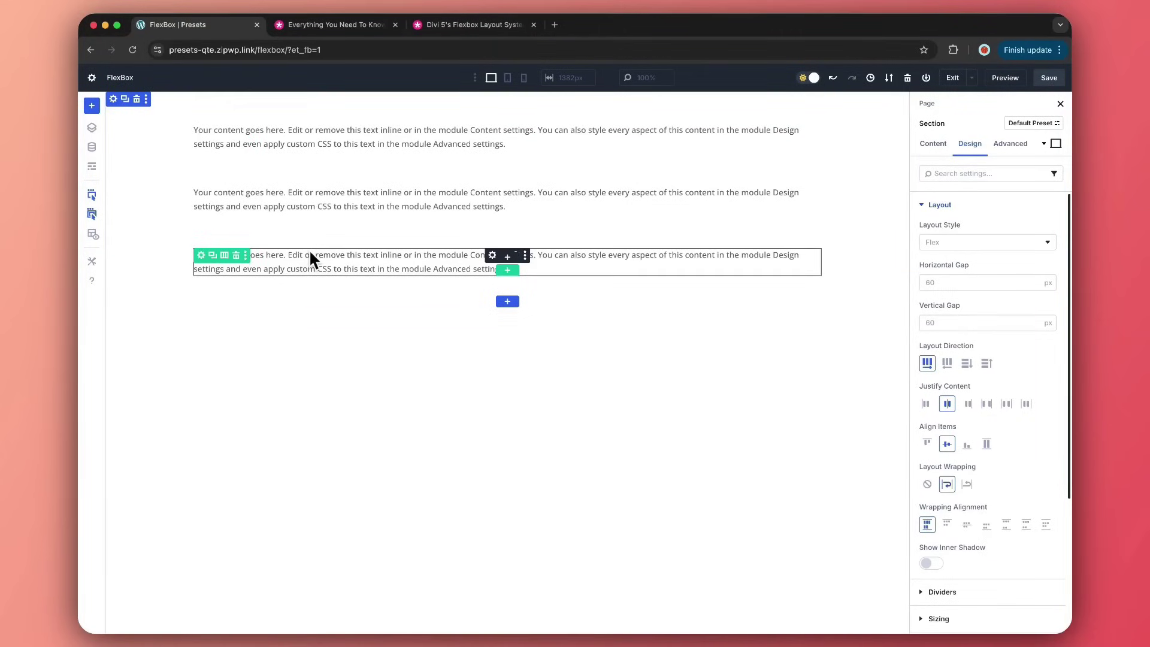
left_click(927, 485)
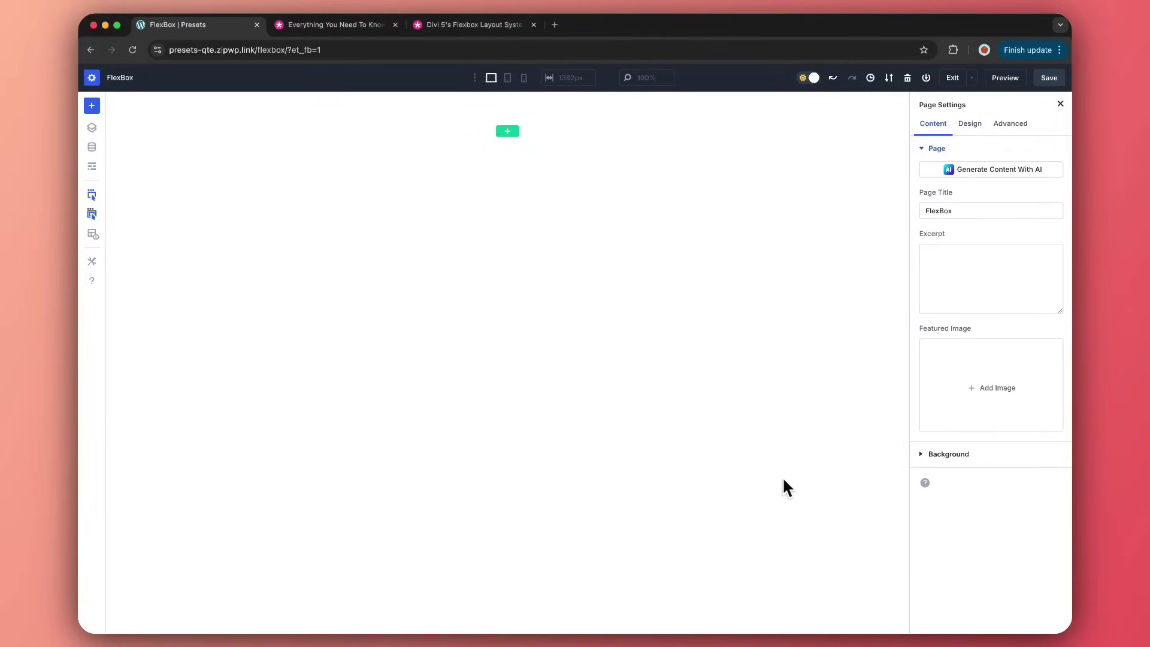
- Insert a single-column row holding the copied blurb module, and duplicate the row twice
left_click(509, 132)
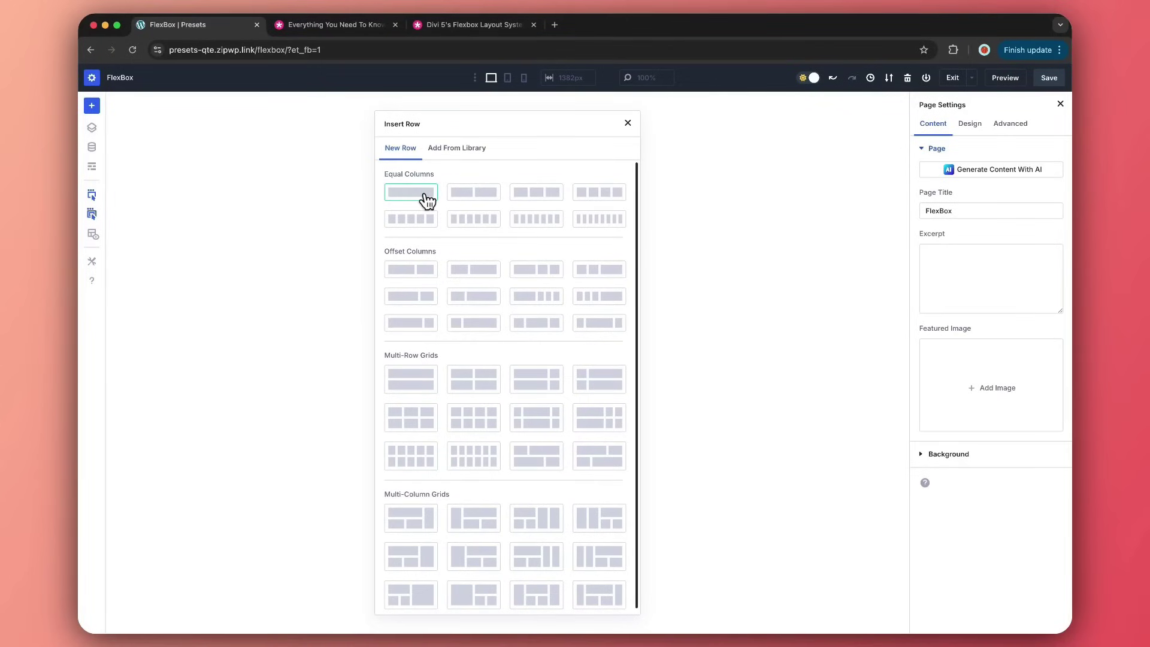
left_click(425, 198)
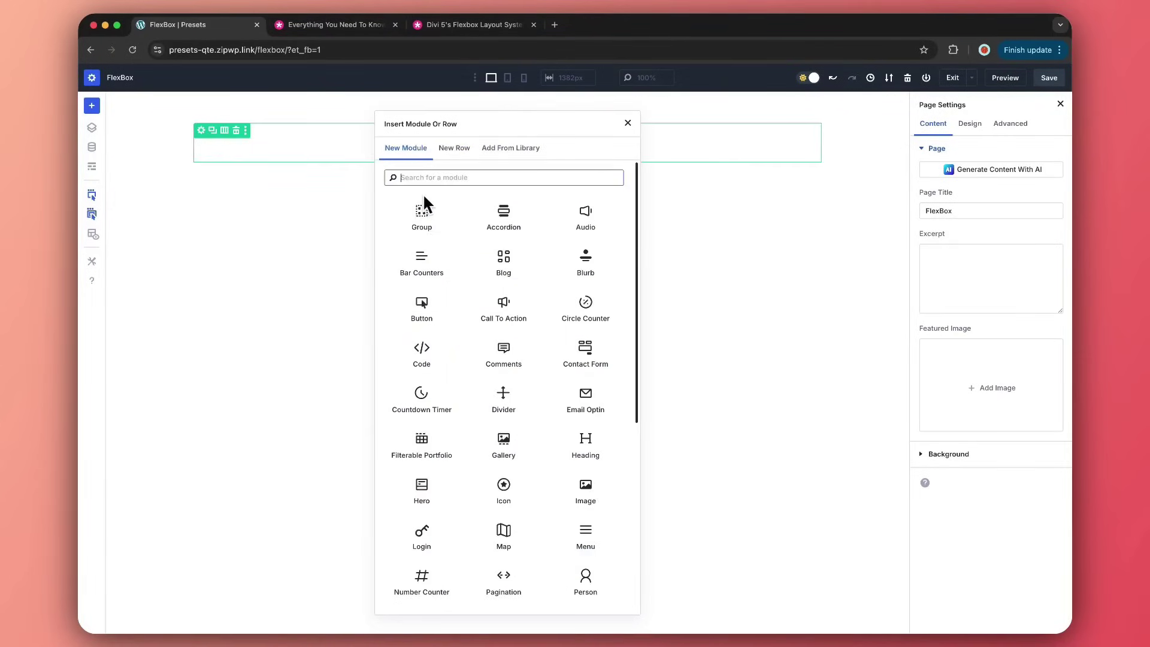
left_click(353, 150)
key("super+v")
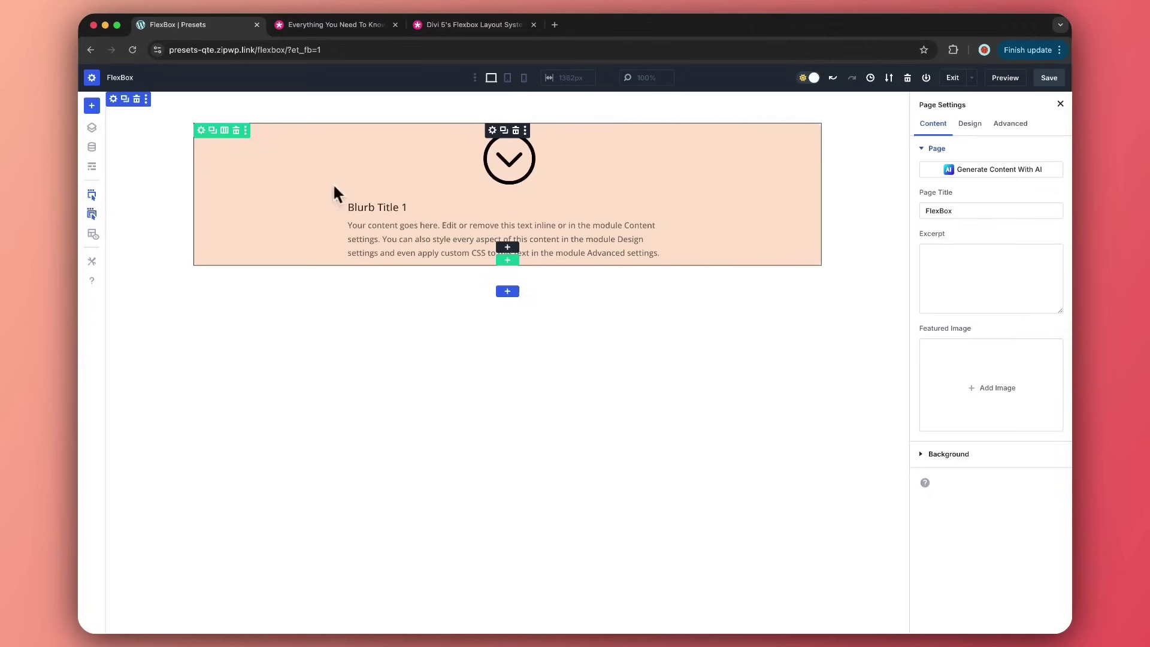
left_click(213, 132)
left_click(212, 131)
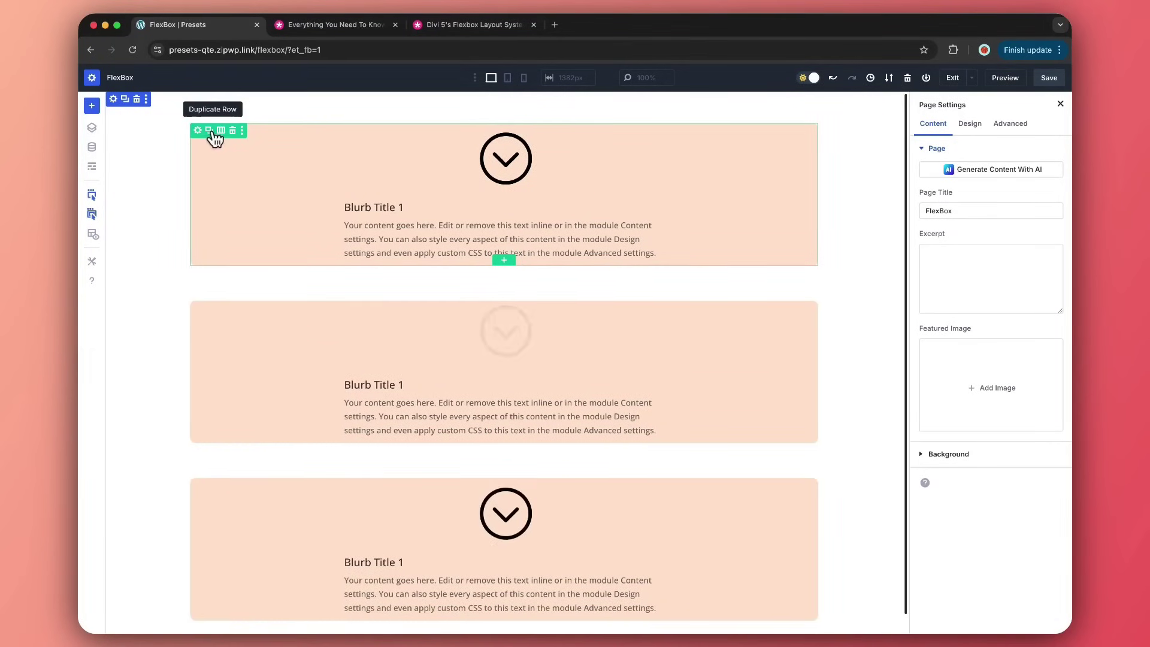
- Retitle the blurbs in the second, third and fourth rows as Blurb Title 2, Blurb Title 3 and Blurb Title 4
scroll(467, 354, "down", 1)
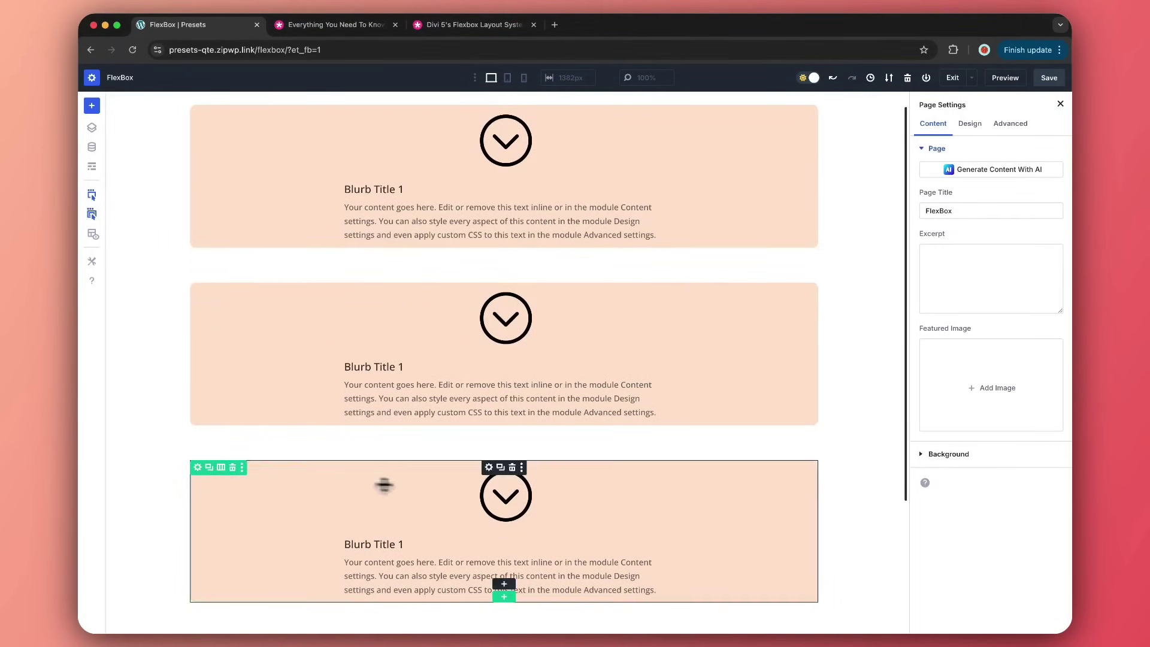
scroll(401, 270, "up", 1)
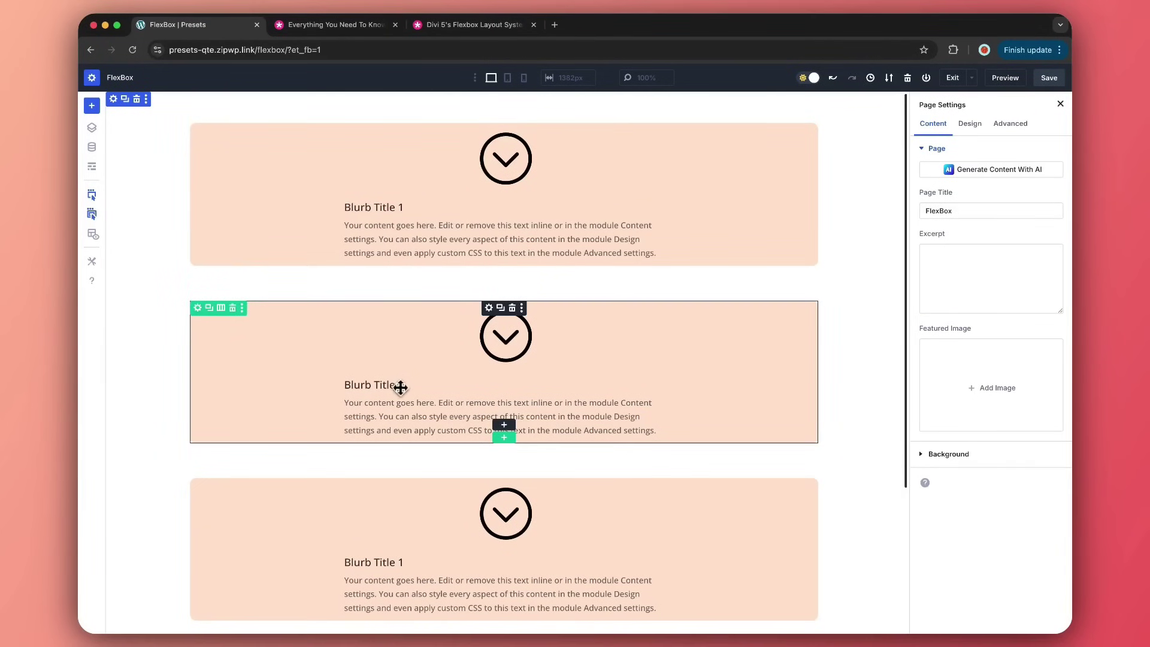
left_click_drag(398, 387, 582, 385)
type("2")
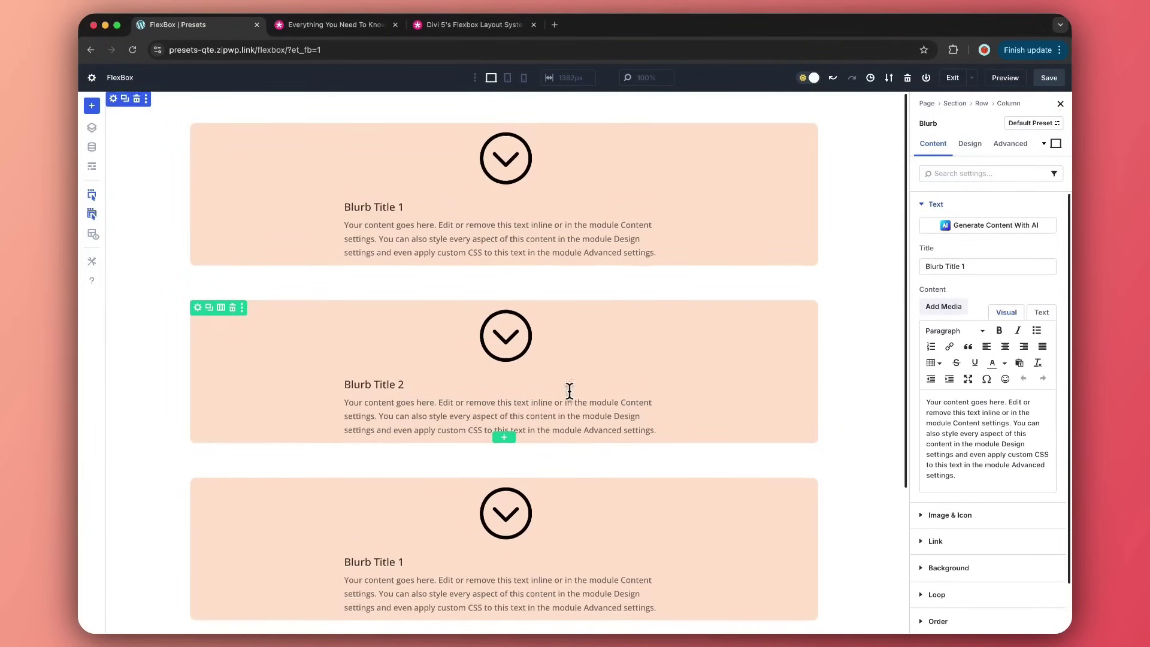
scroll(478, 420, "down", 3)
left_click_drag(399, 443, 600, 463)
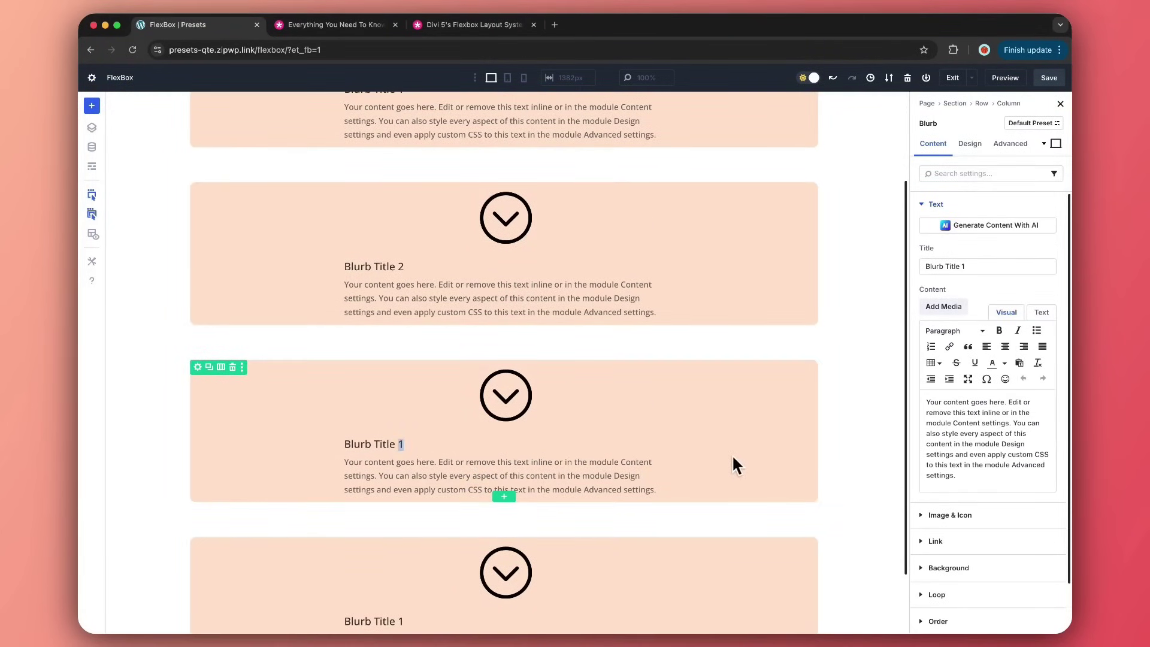
type("3")
scroll(379, 466, "down", 2)
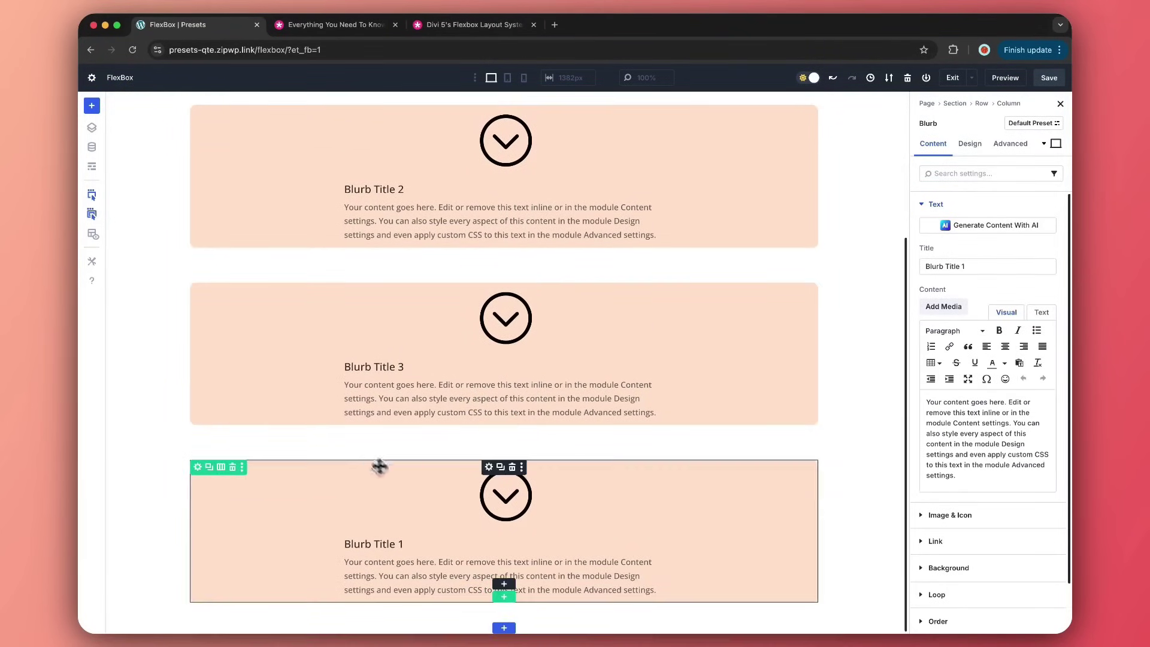
left_click(398, 542)
key("Delete")
type("4")
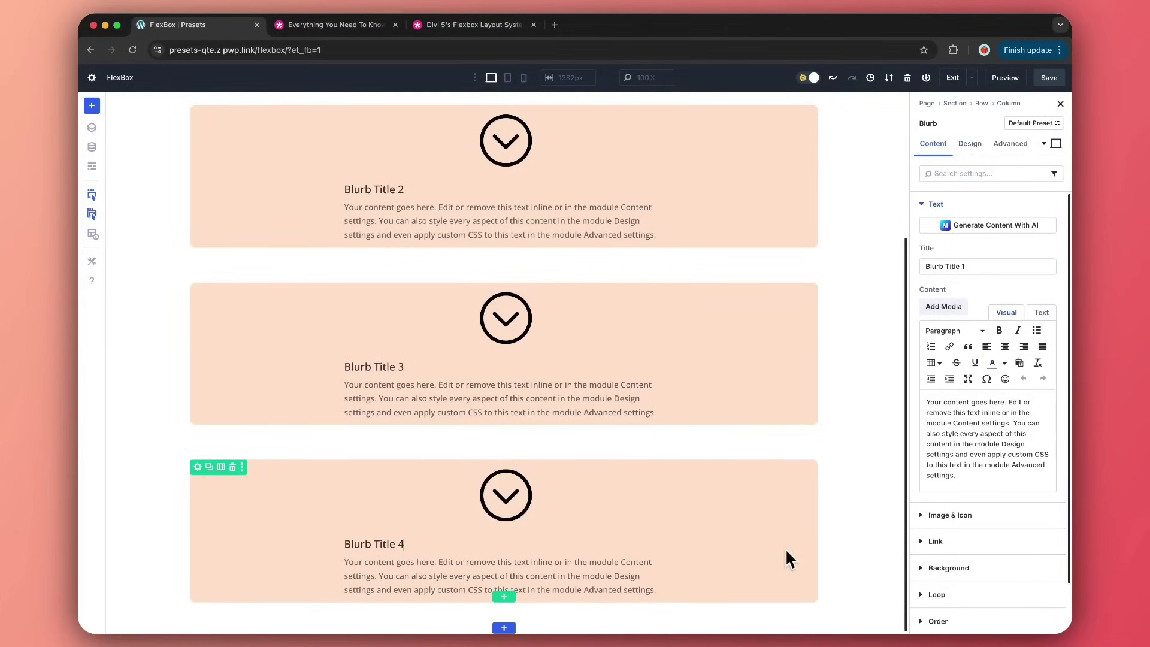
left_click(865, 425)
- Set the section's layout direction to Row with evenly spaced content, and try Wrap before resetting the wrapping
scroll(865, 426, "up", 4)
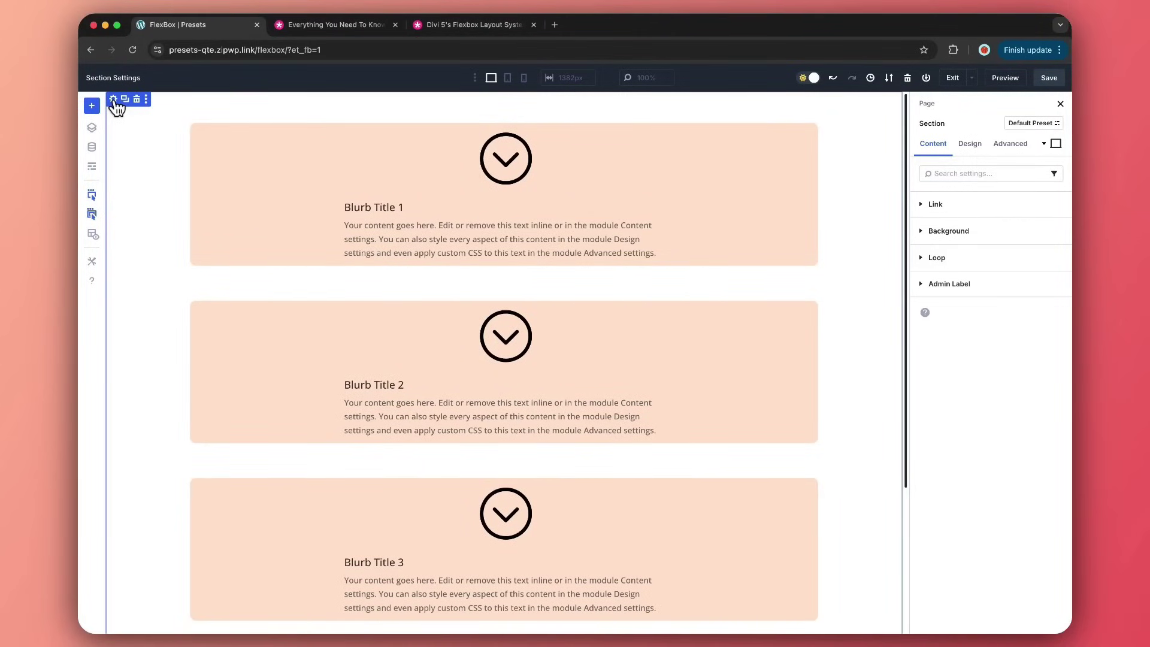
left_click(973, 143)
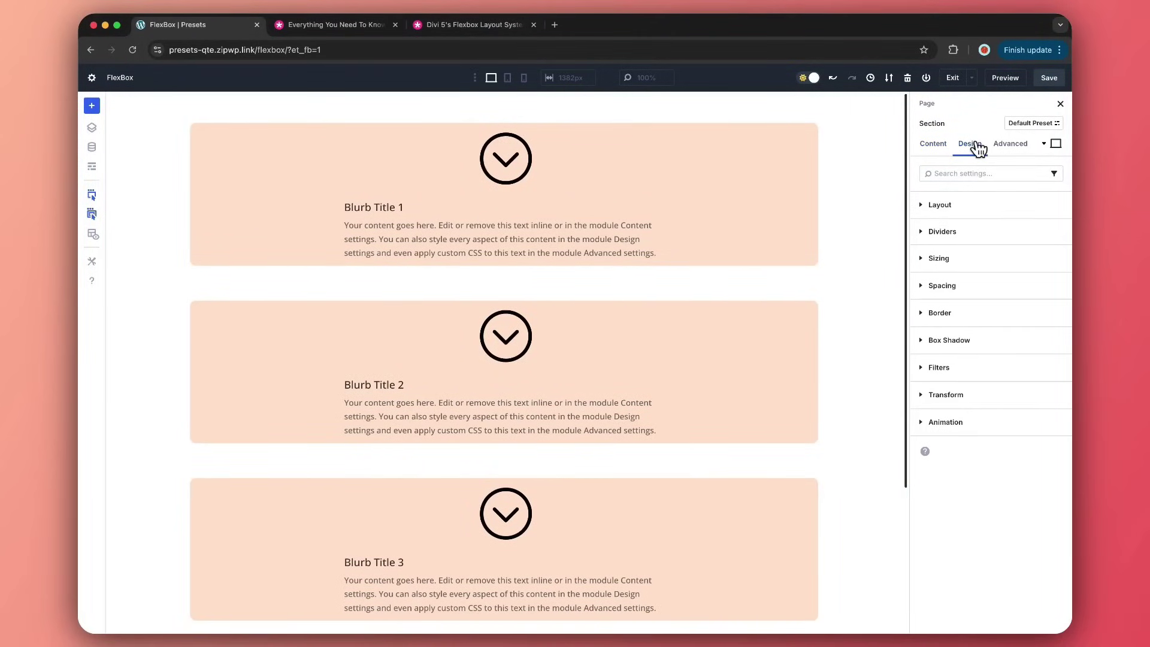
left_click(932, 204)
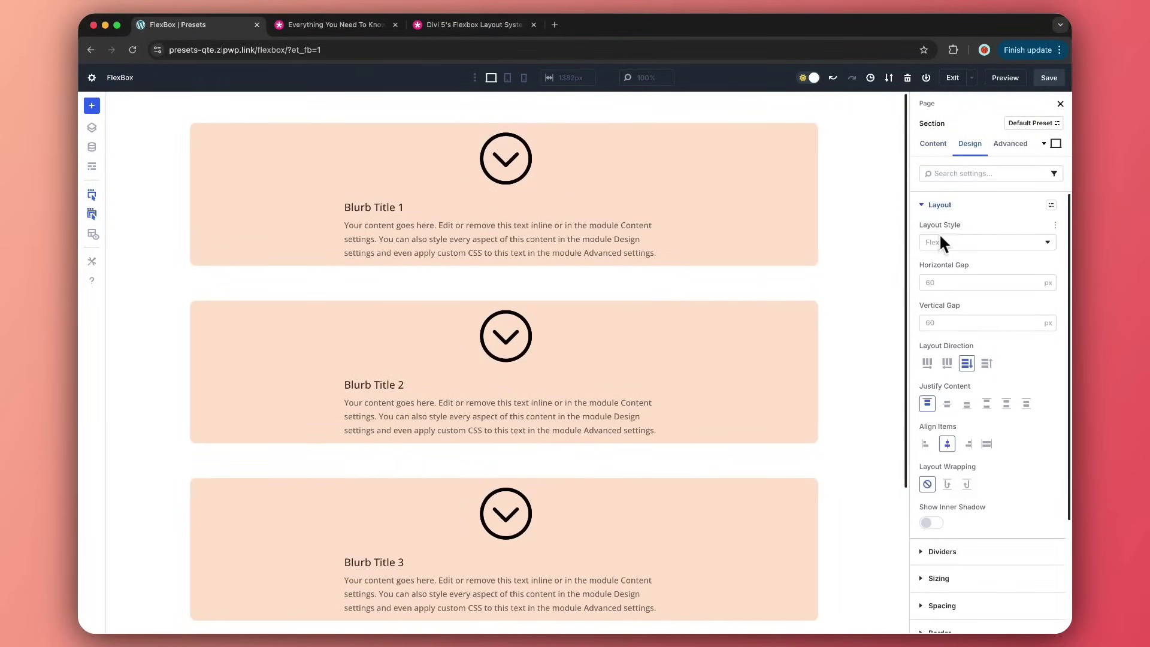
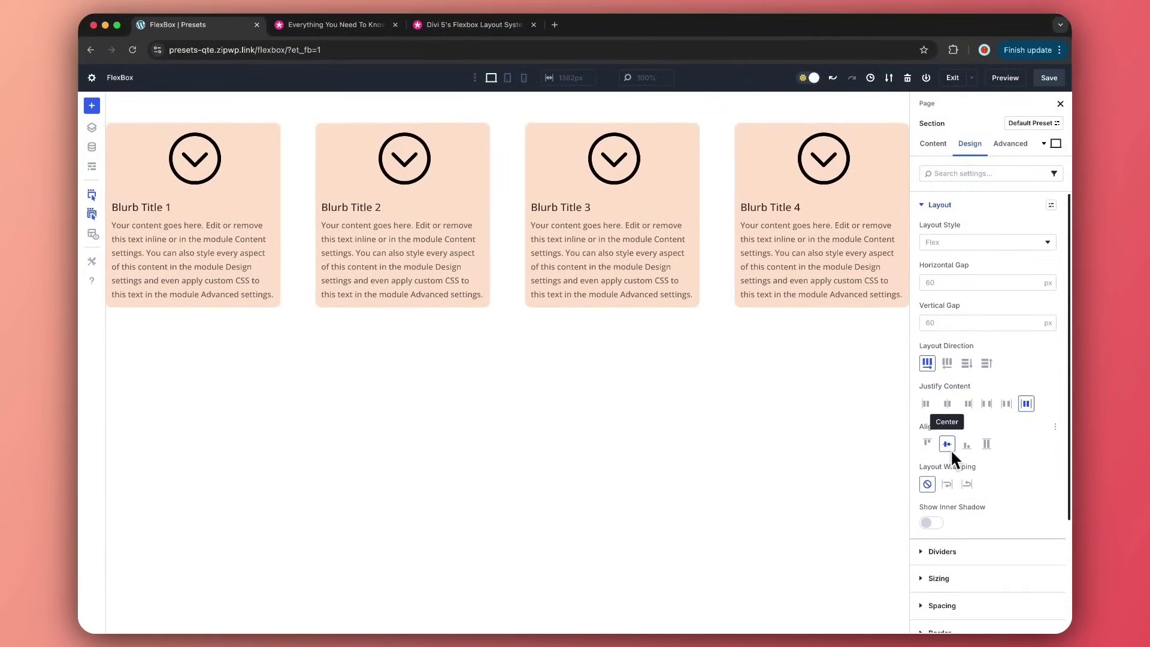
left_click(947, 485)
left_click(1046, 467)
- Set the section's width to 80% and its section alignment to center
left_click(940, 581)
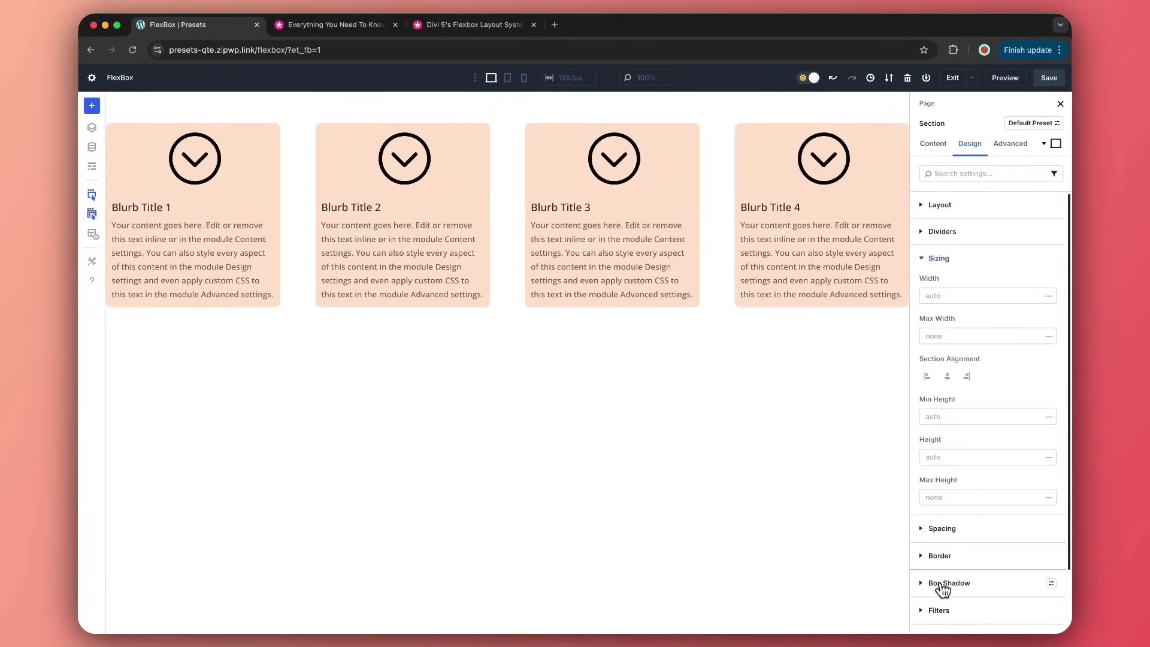
scroll(958, 538, "down", 3)
left_click(941, 246)
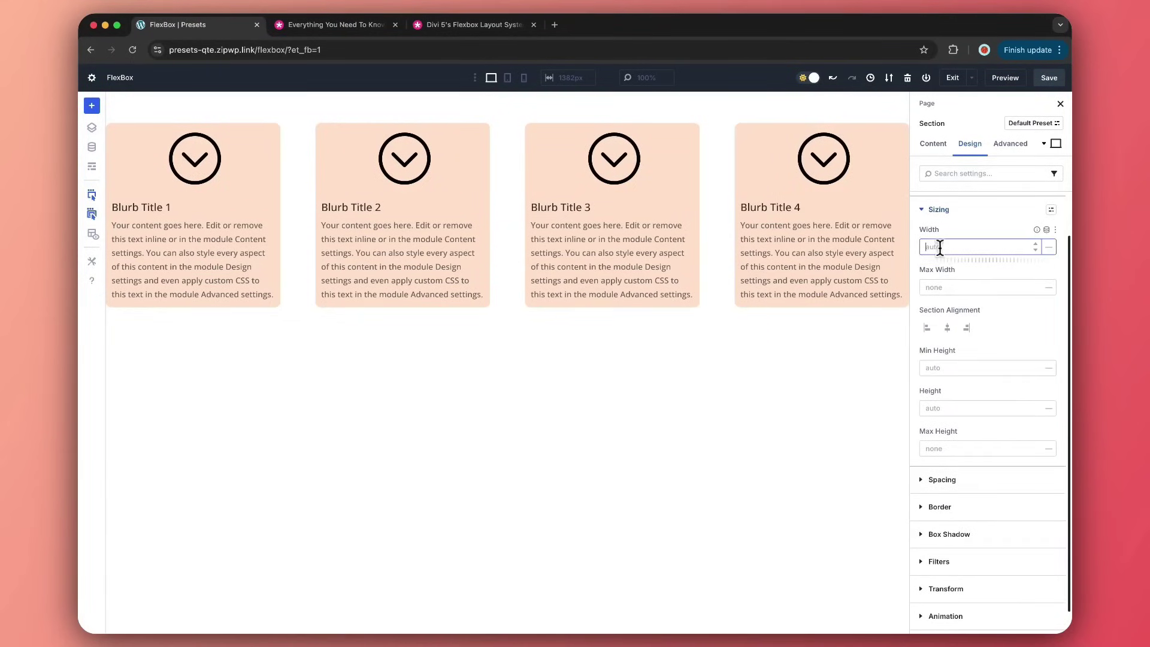
type("80%")
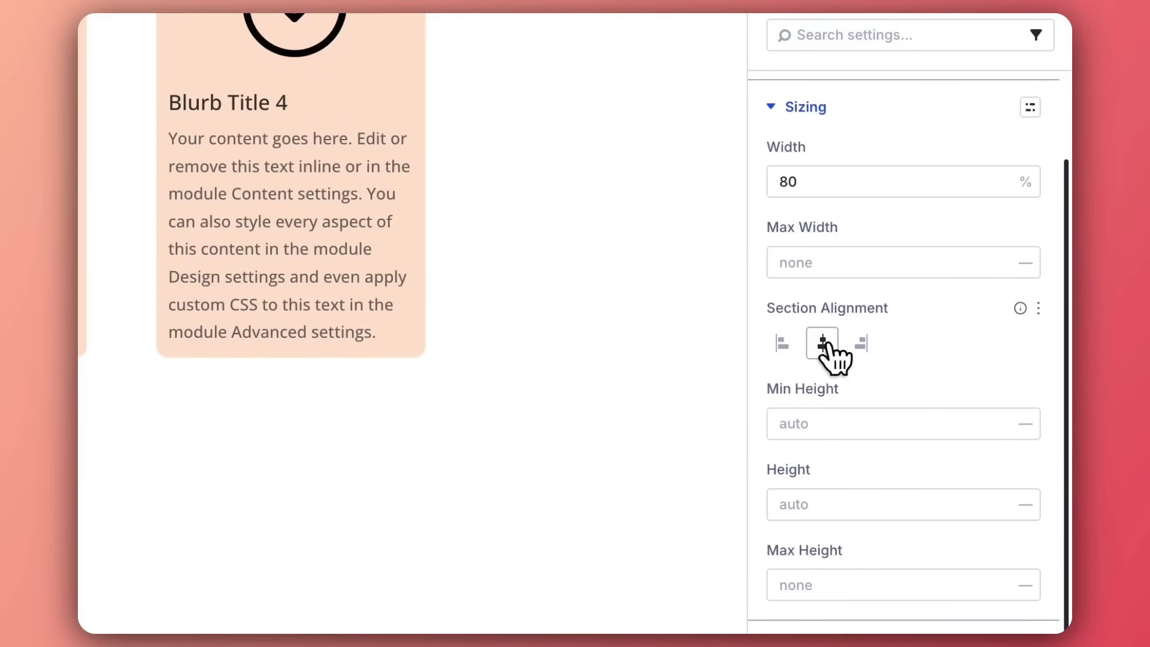
left_click(822, 342)
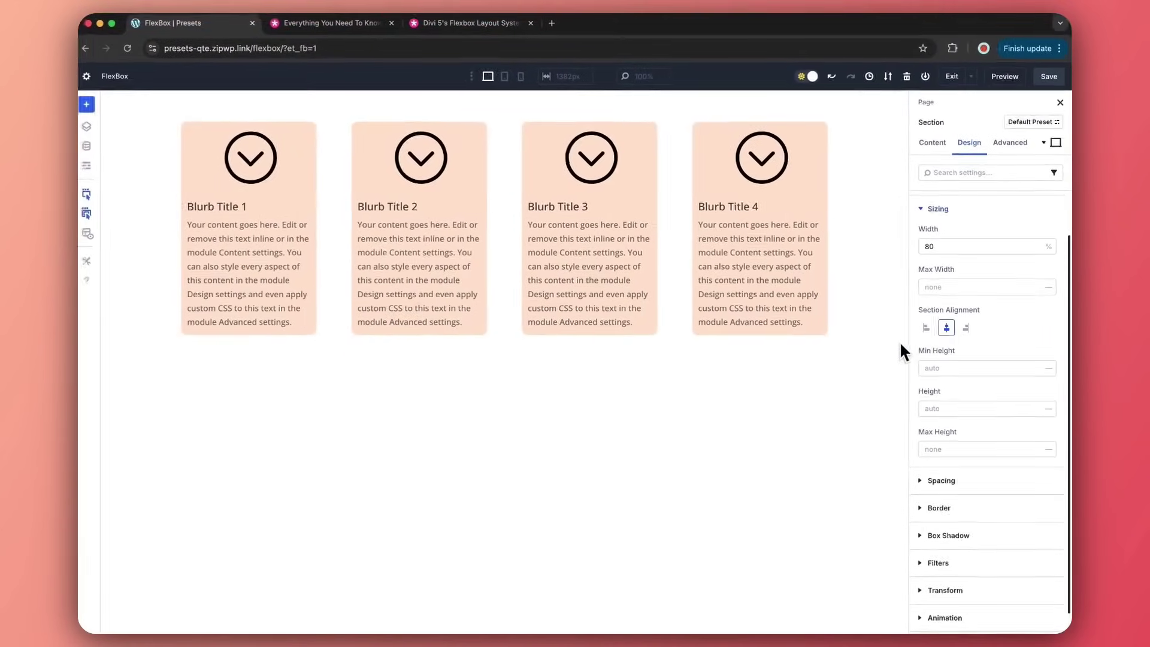
- Set the section's horizontal gap to 18 px in its layout settings
left_click(923, 209)
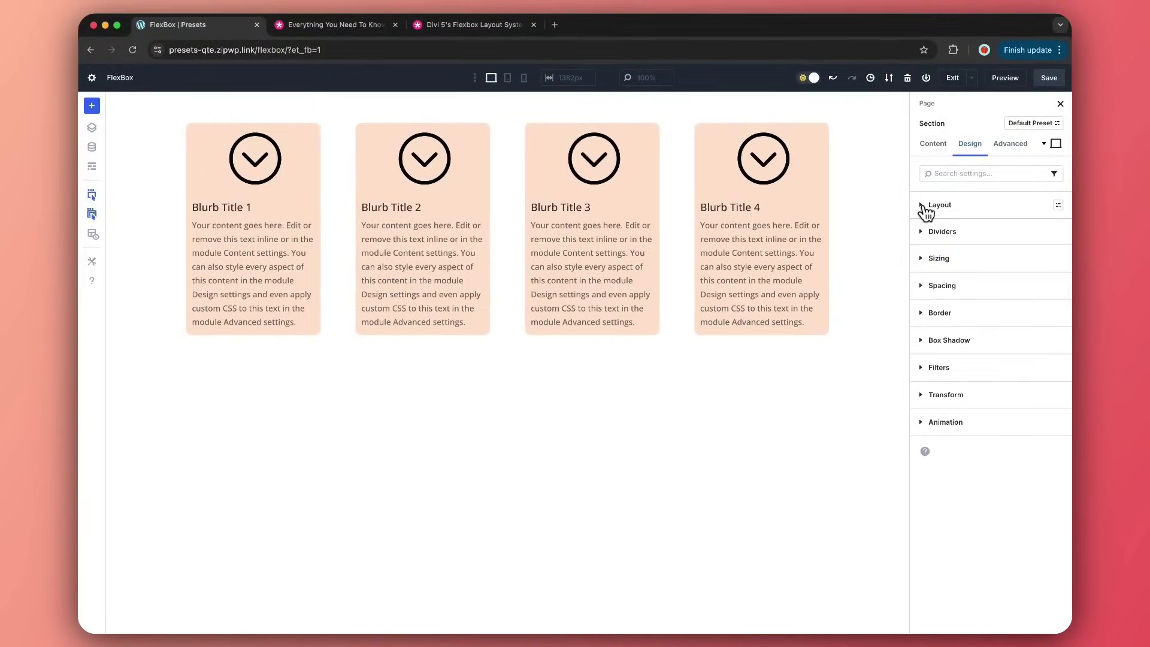
left_click(925, 210)
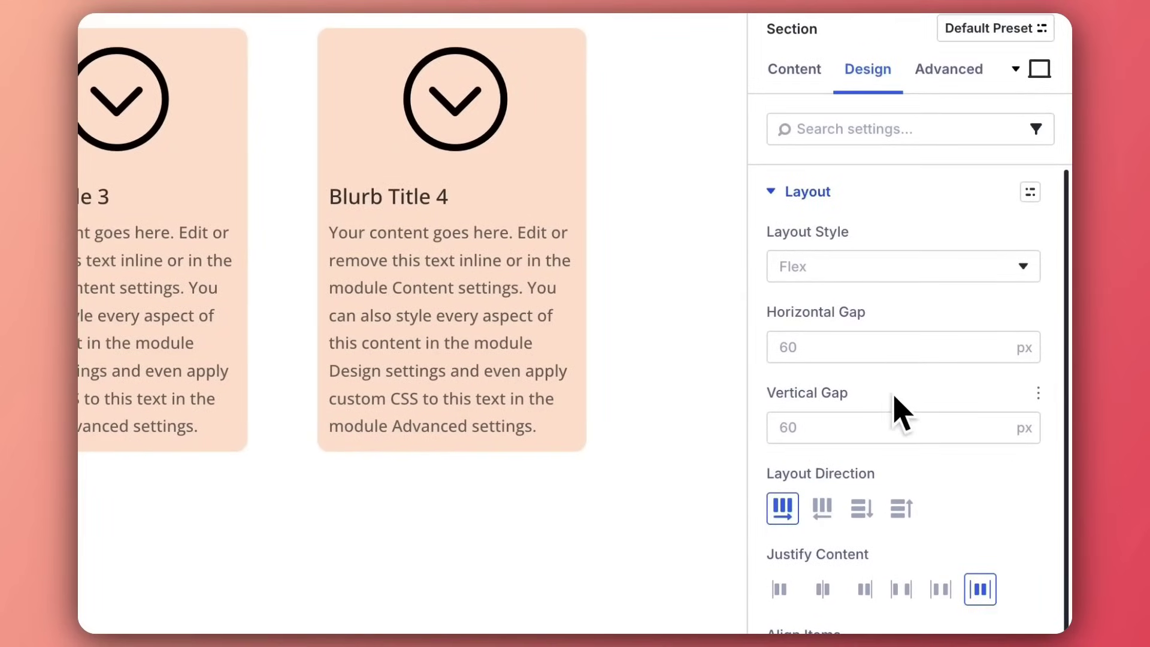
left_click_drag(882, 372, 864, 373)
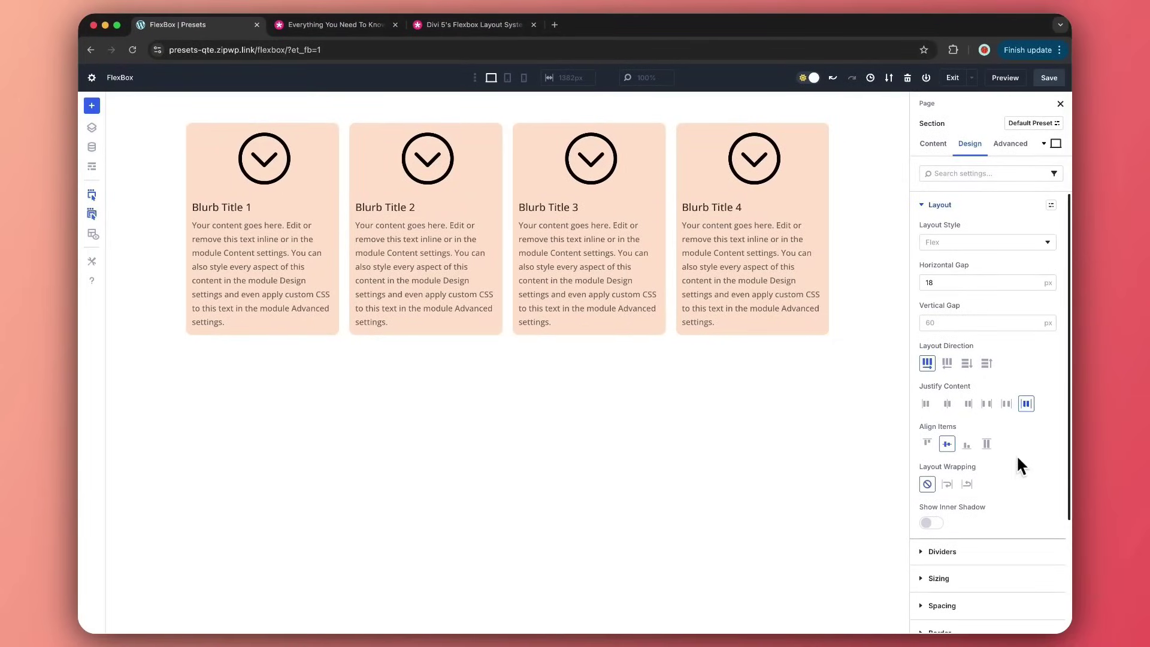
- Try the reversed row, column and reversed column directions on the section, and return its layout direction to Row
left_click(949, 365)
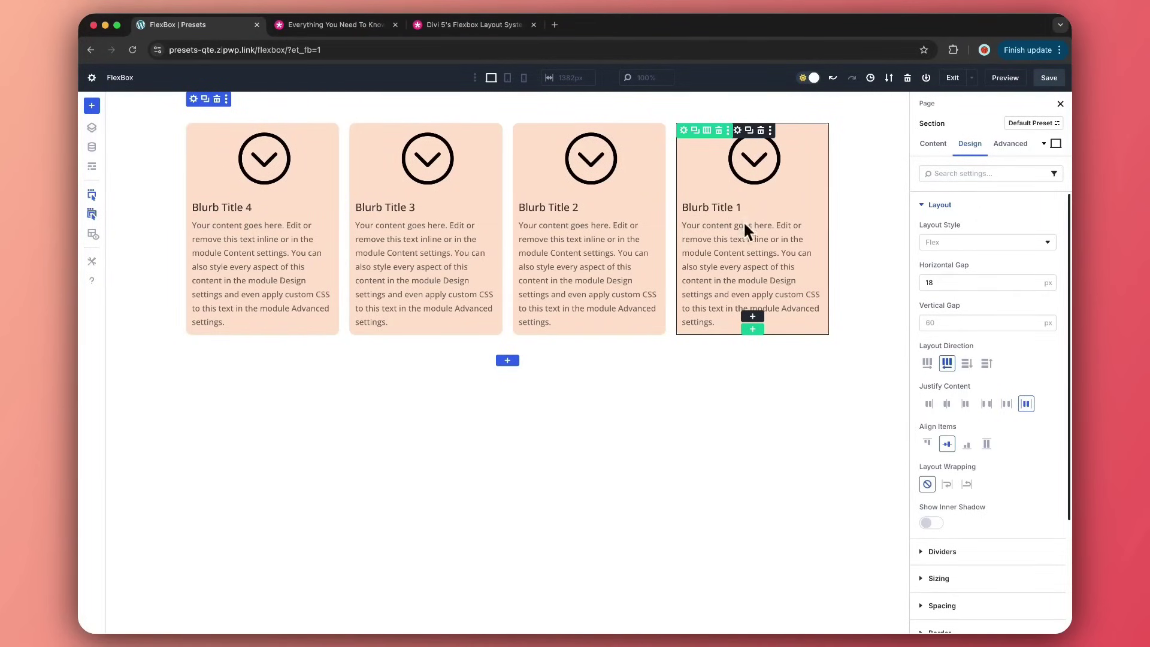
left_click(966, 363)
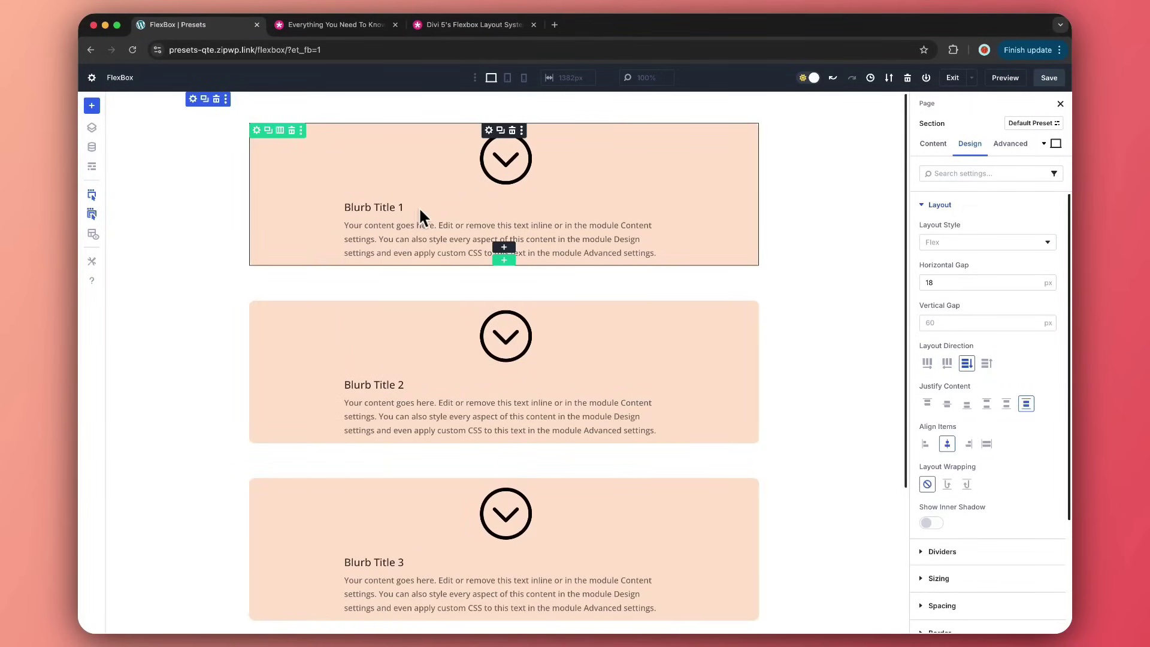
left_click(986, 363)
left_click(928, 364)
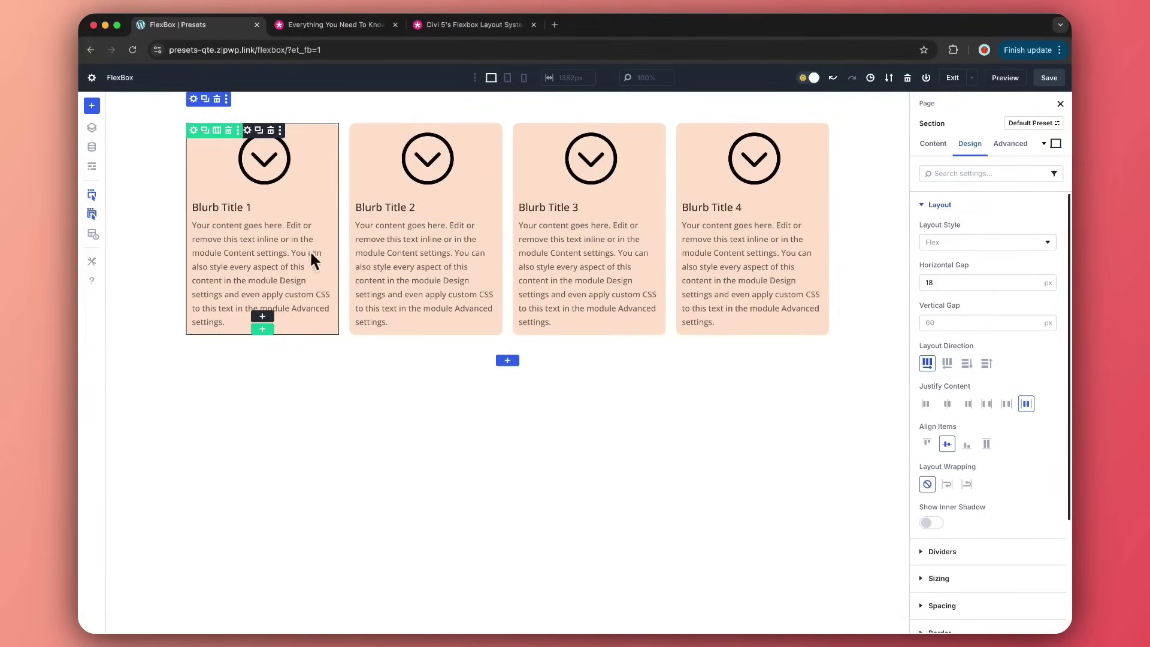
- Change the first row's structure to two equal columns, and duplicate the column holding its blurb
left_click(194, 99)
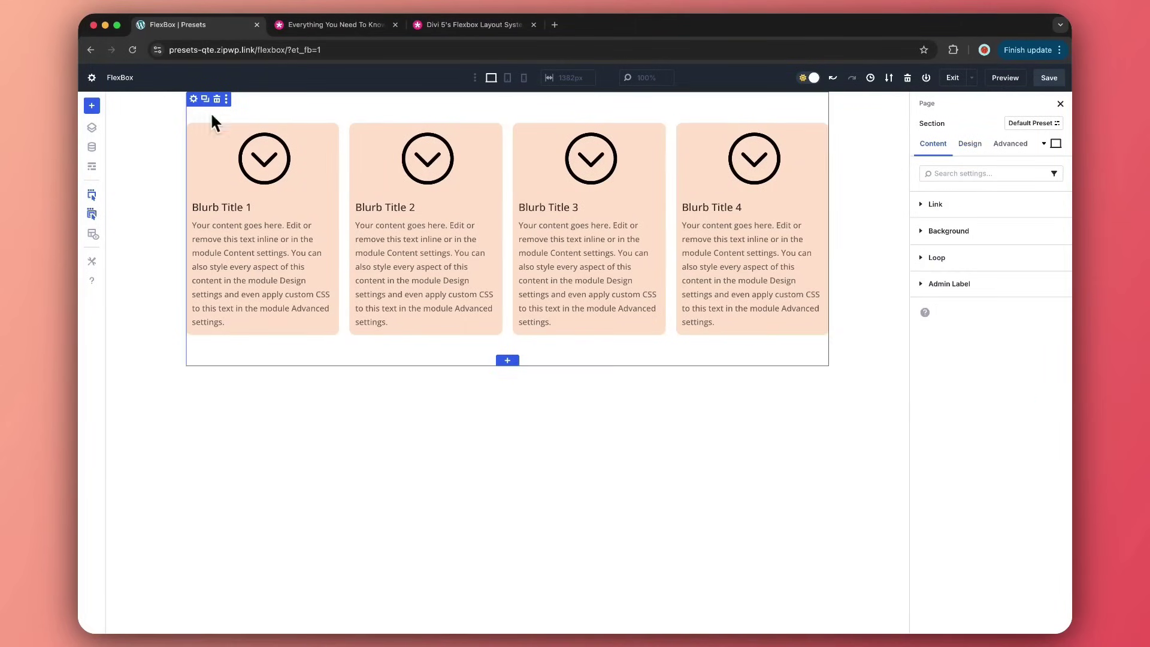
left_click(194, 131)
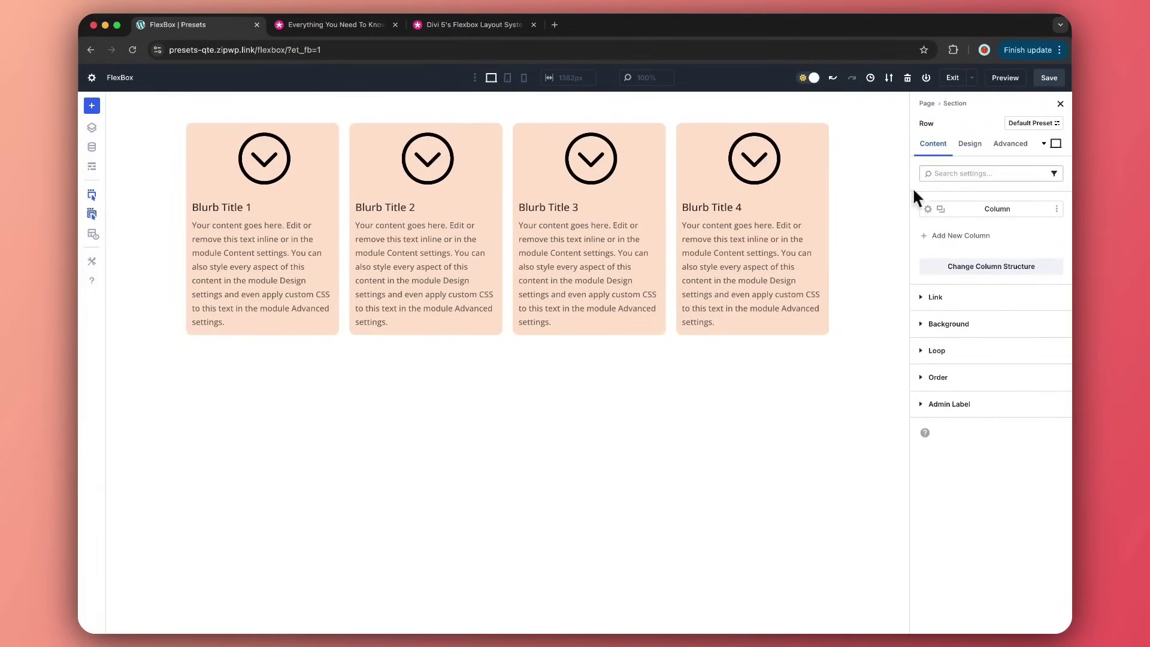
left_click(972, 272)
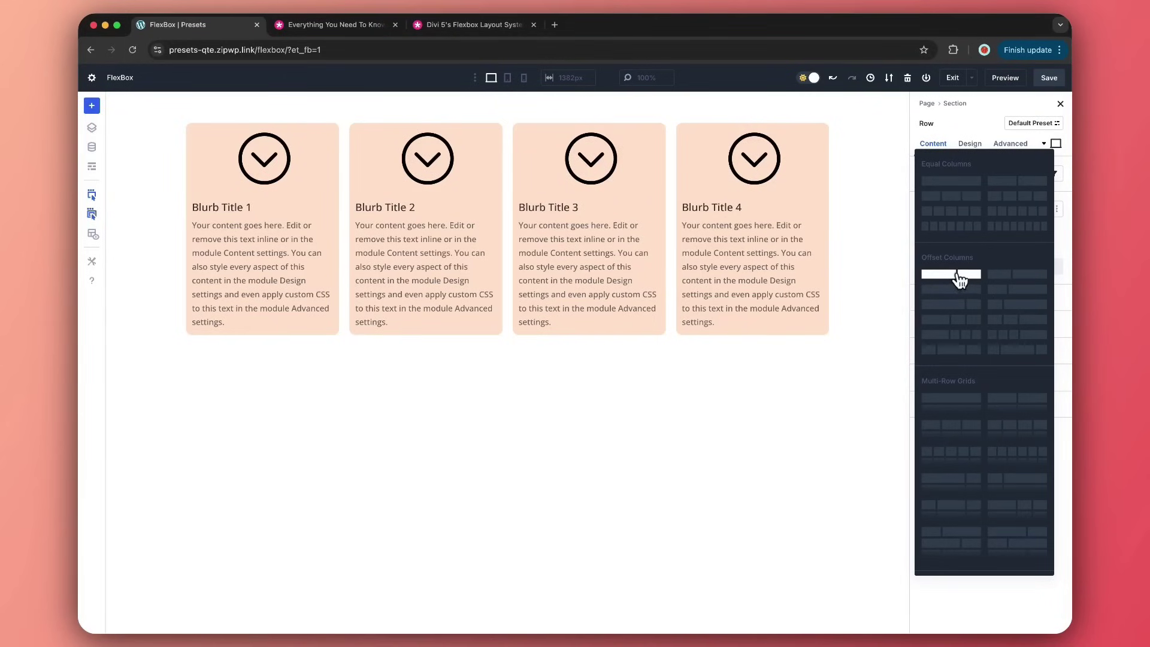
left_click(1035, 180)
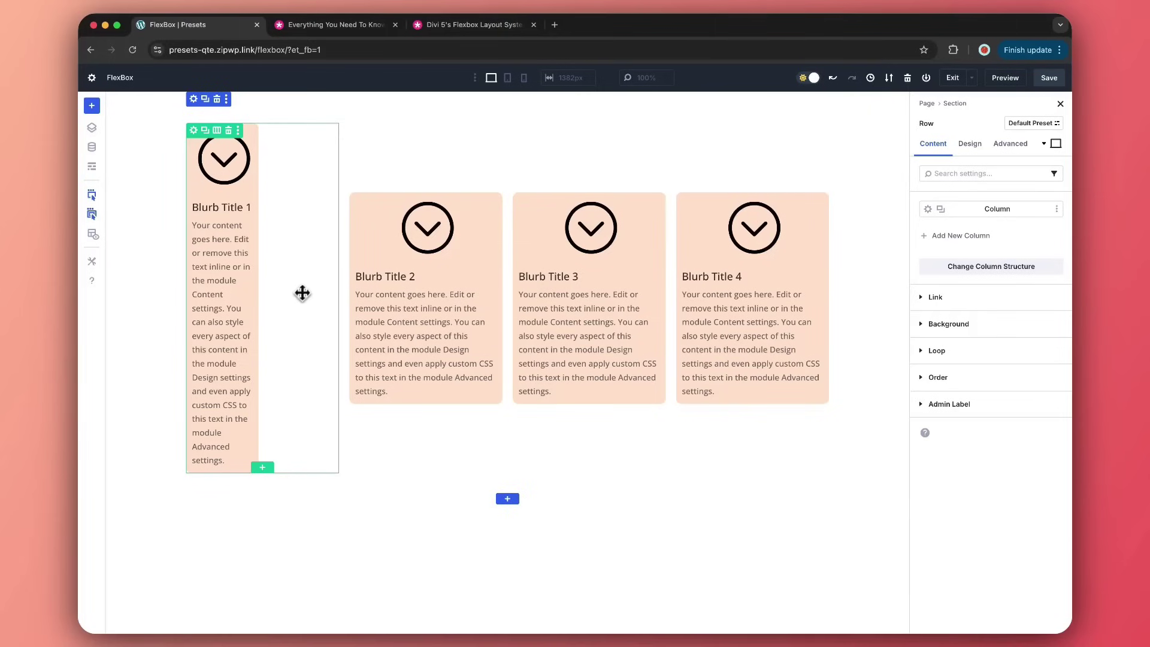
left_click(939, 209)
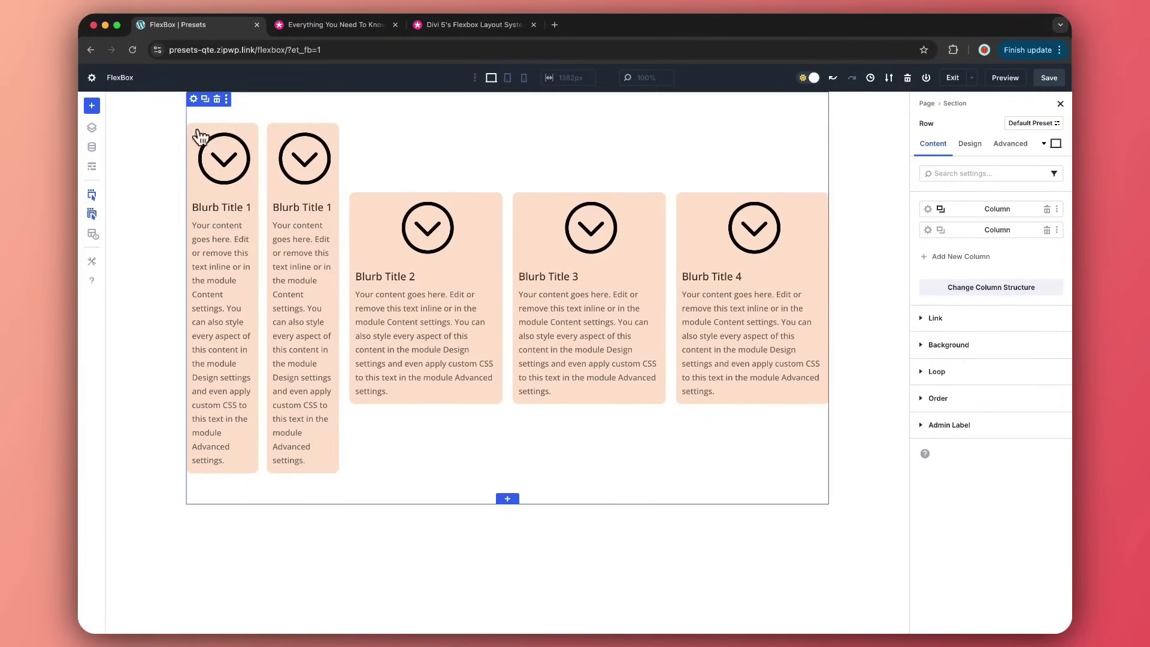
- Try Start and End alignment for the section's items, restore Center, and set the layout wrapping to Wrap
left_click(194, 99)
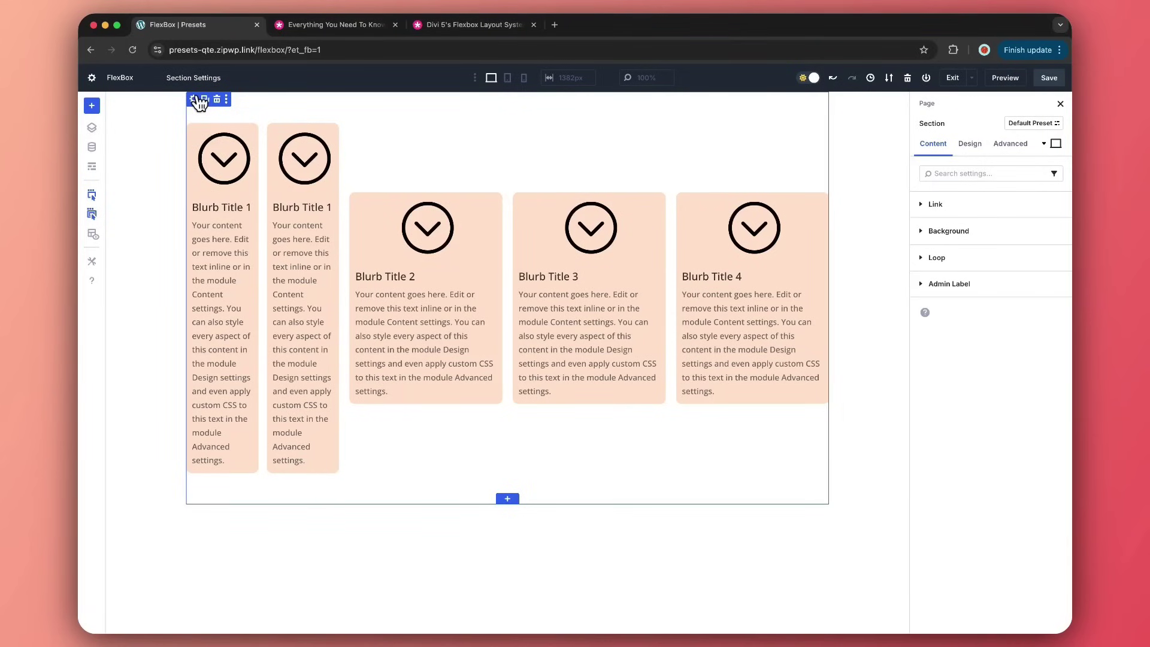
left_click(970, 145)
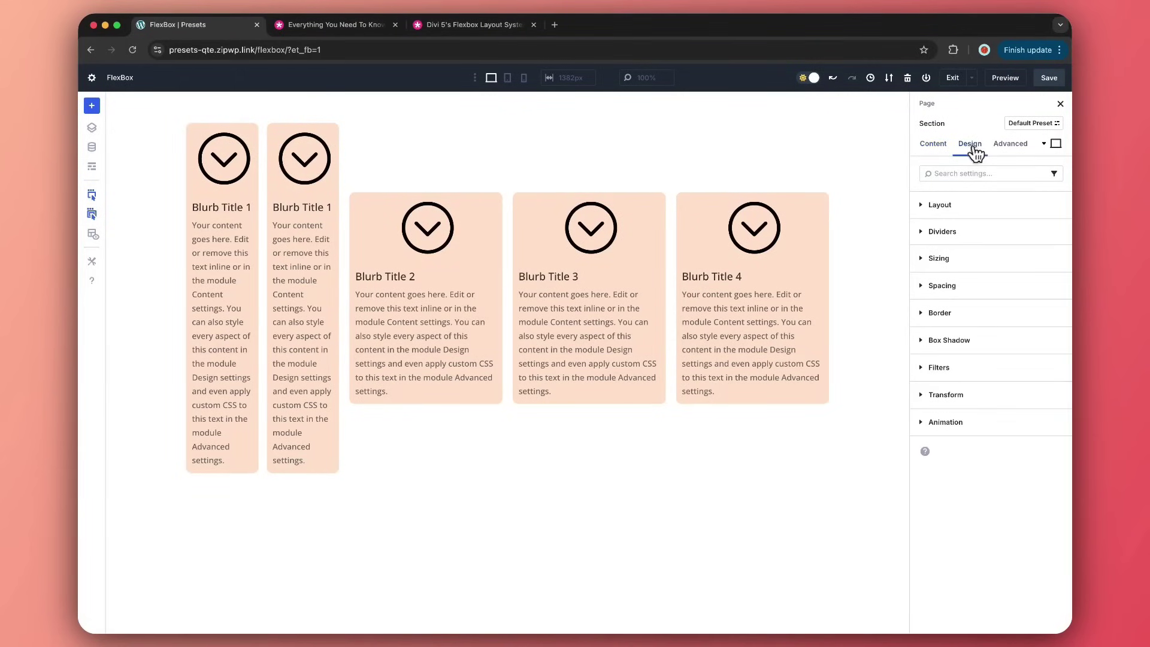
left_click(927, 205)
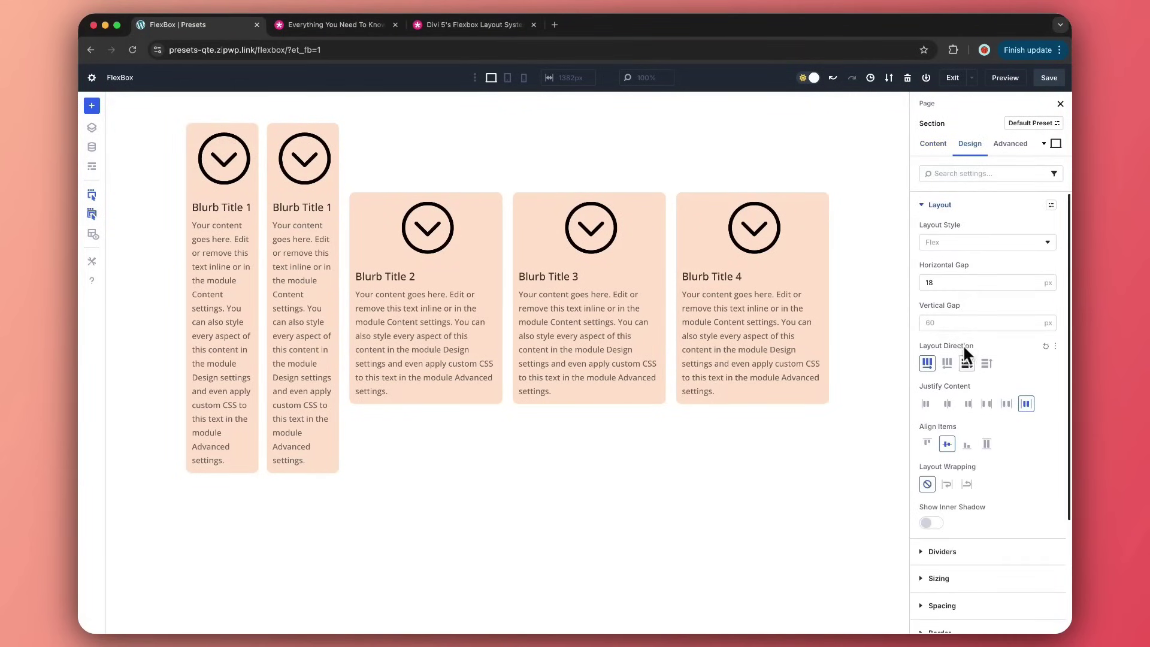
left_click(932, 444)
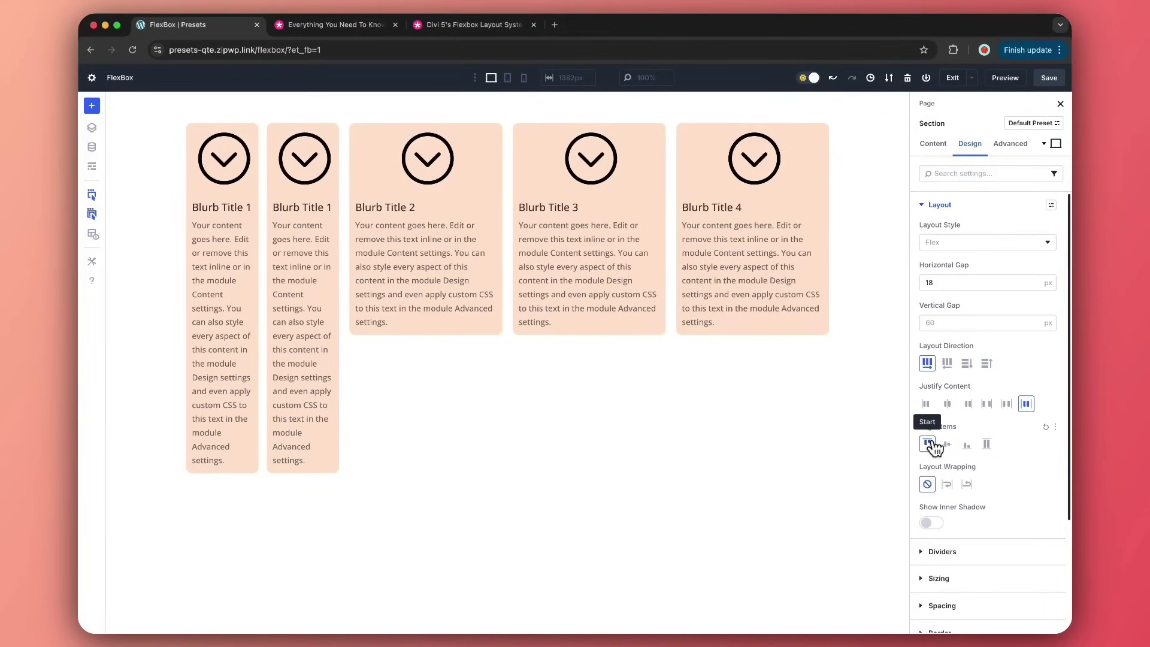
left_click(968, 446)
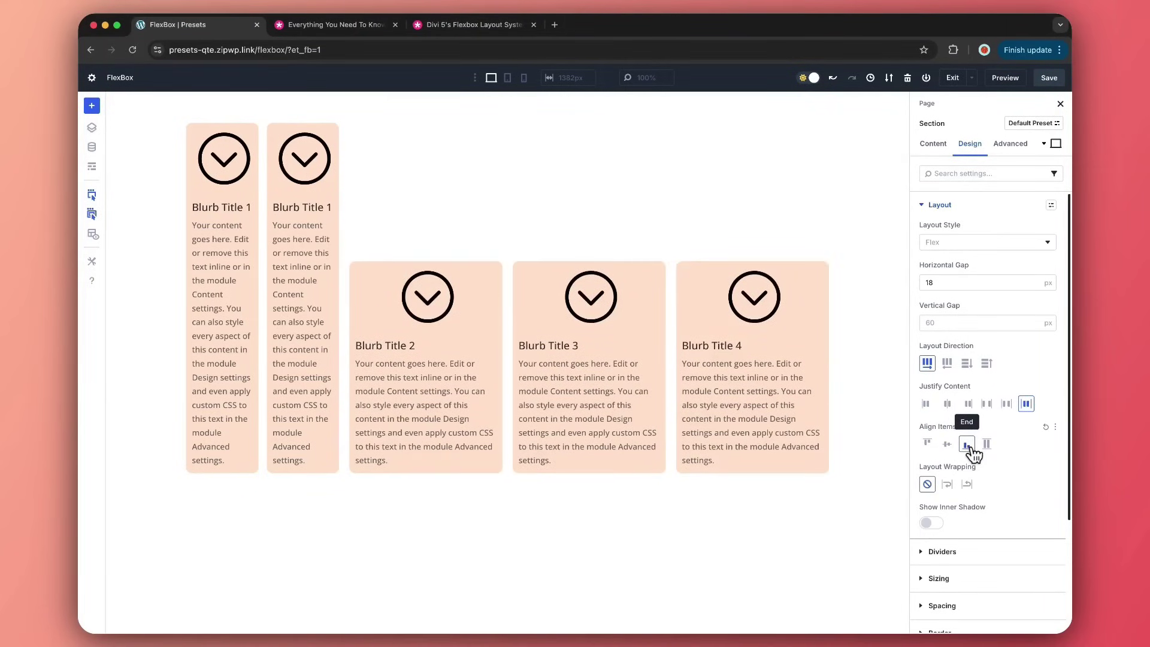
left_click(946, 444)
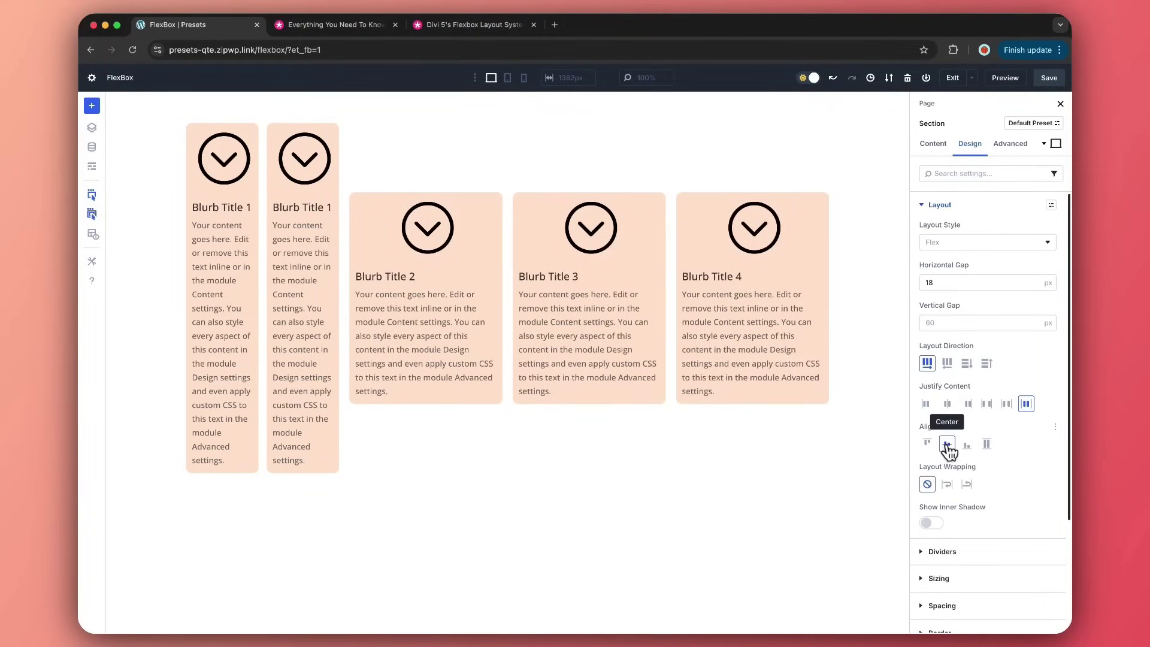
left_click(946, 483)
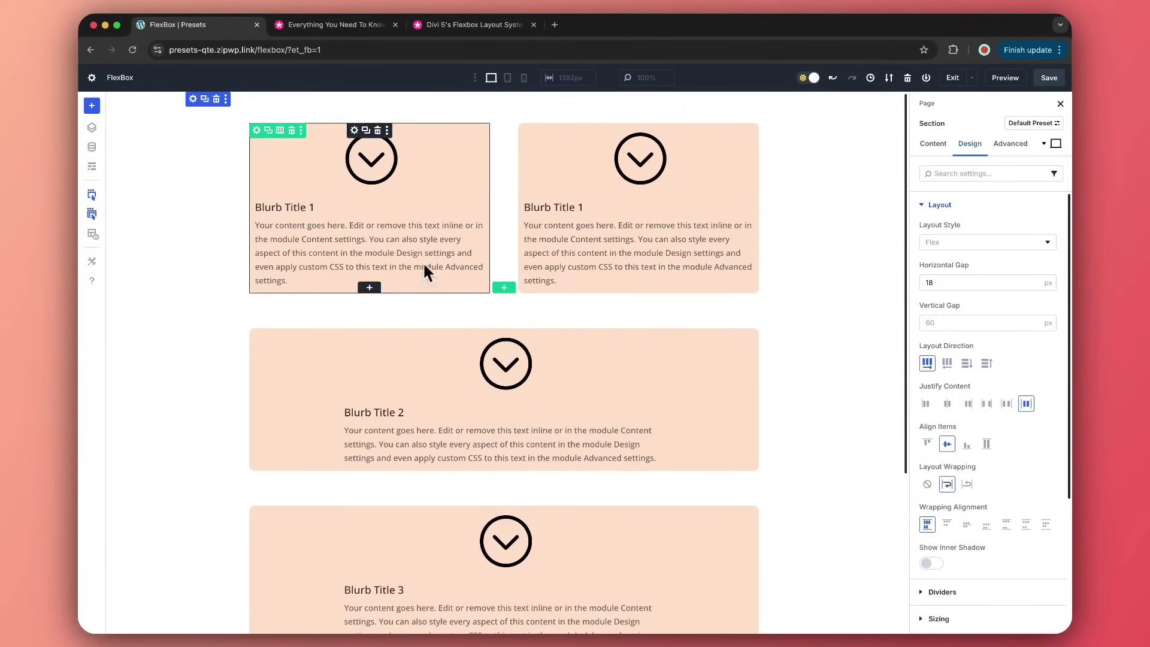
- Change the second row's column structure to an offset layout starting with a 3/5 column, and duplicate its blurb column
left_click(257, 130)
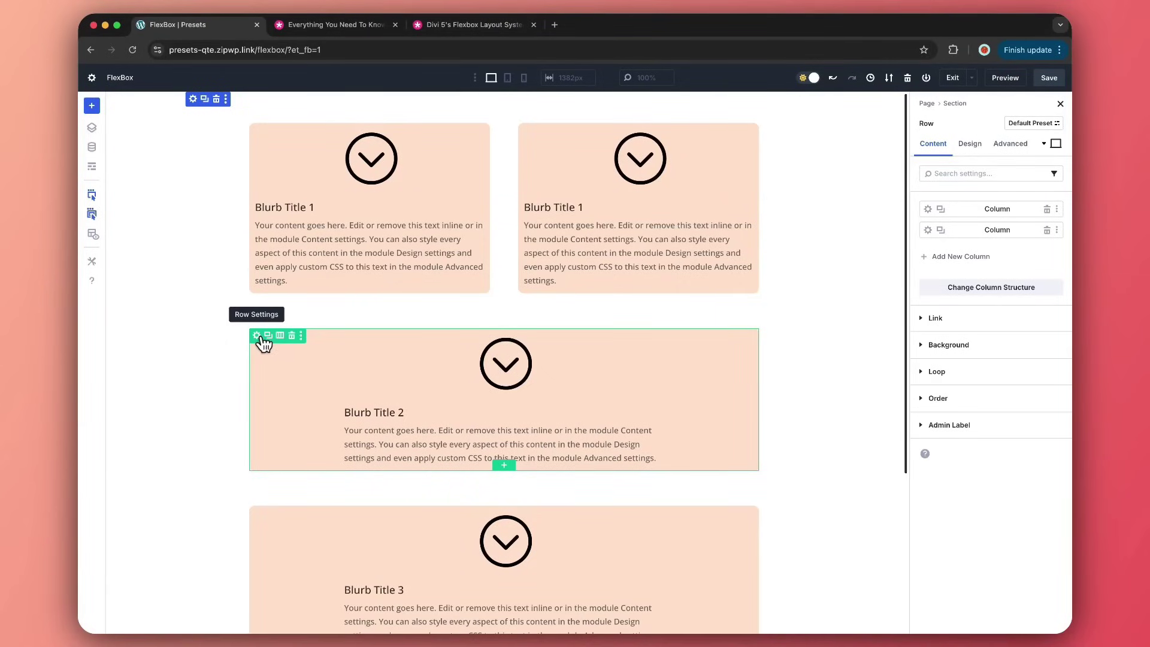
left_click(259, 336)
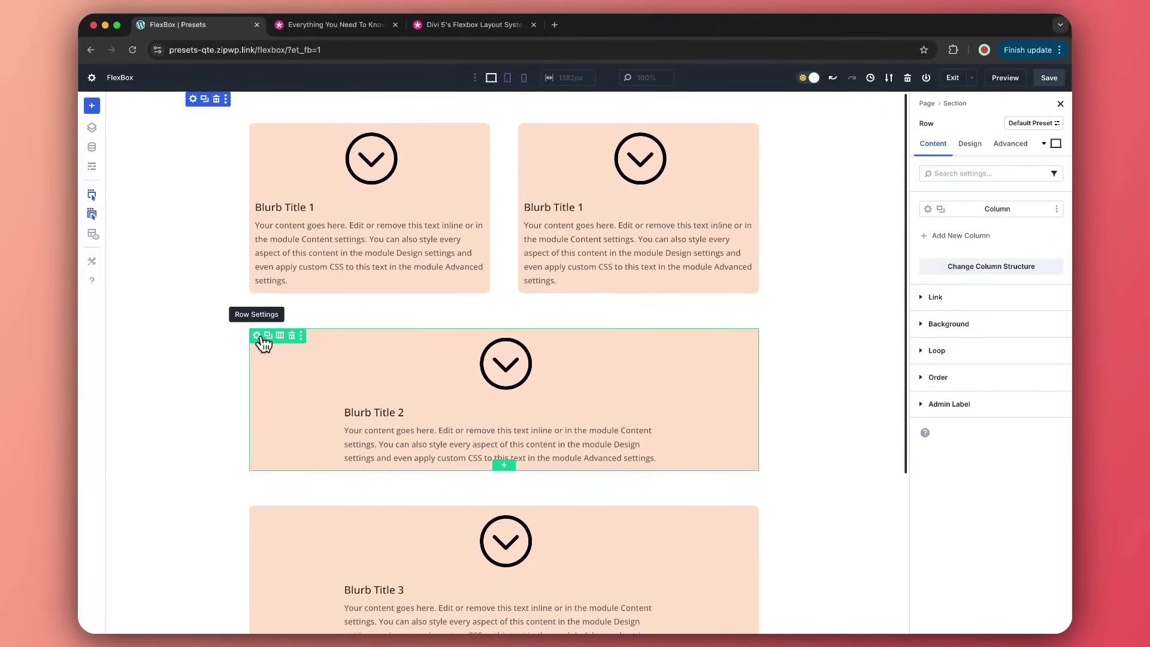
left_click(953, 273)
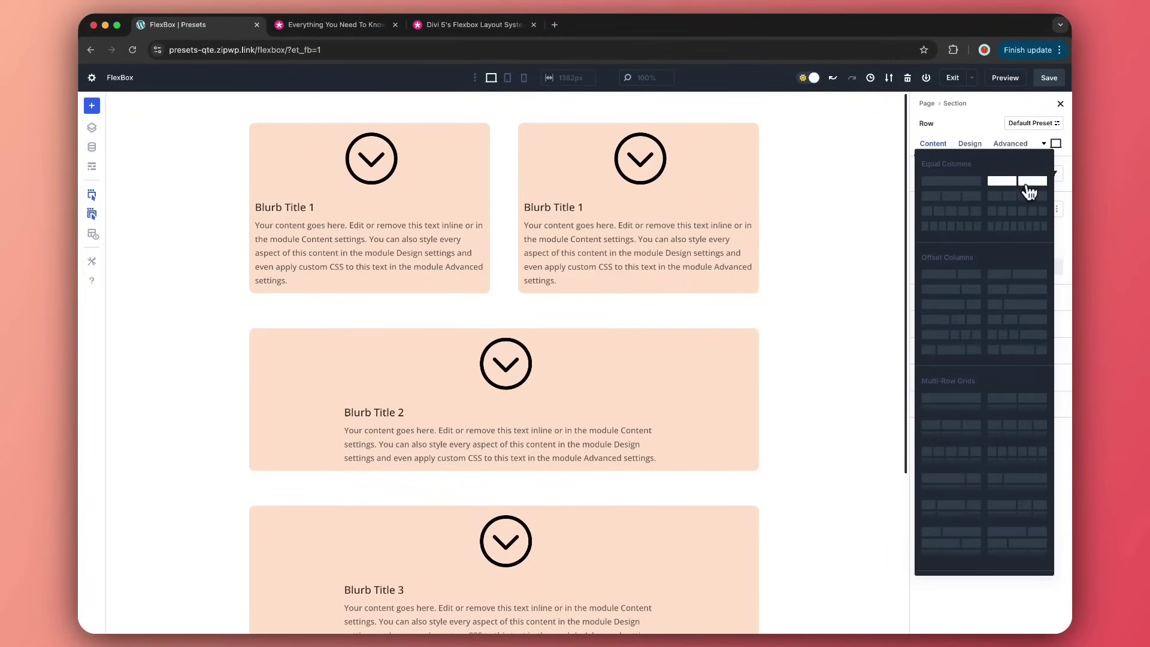
left_click(969, 275)
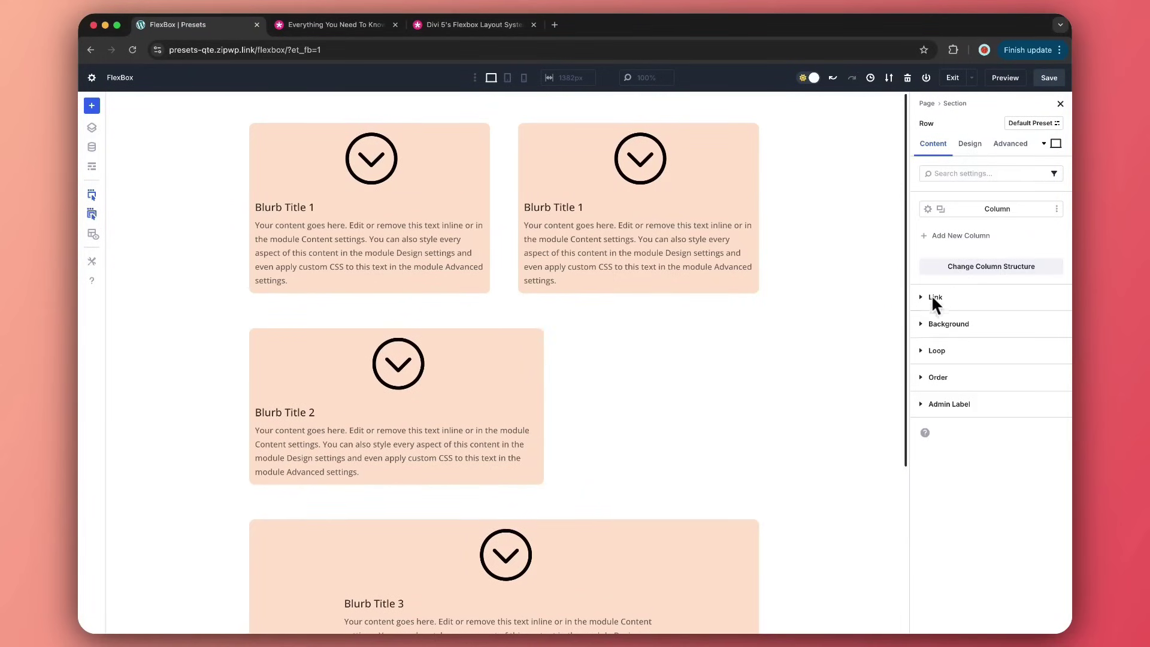
key("super+z")
left_click(948, 213)
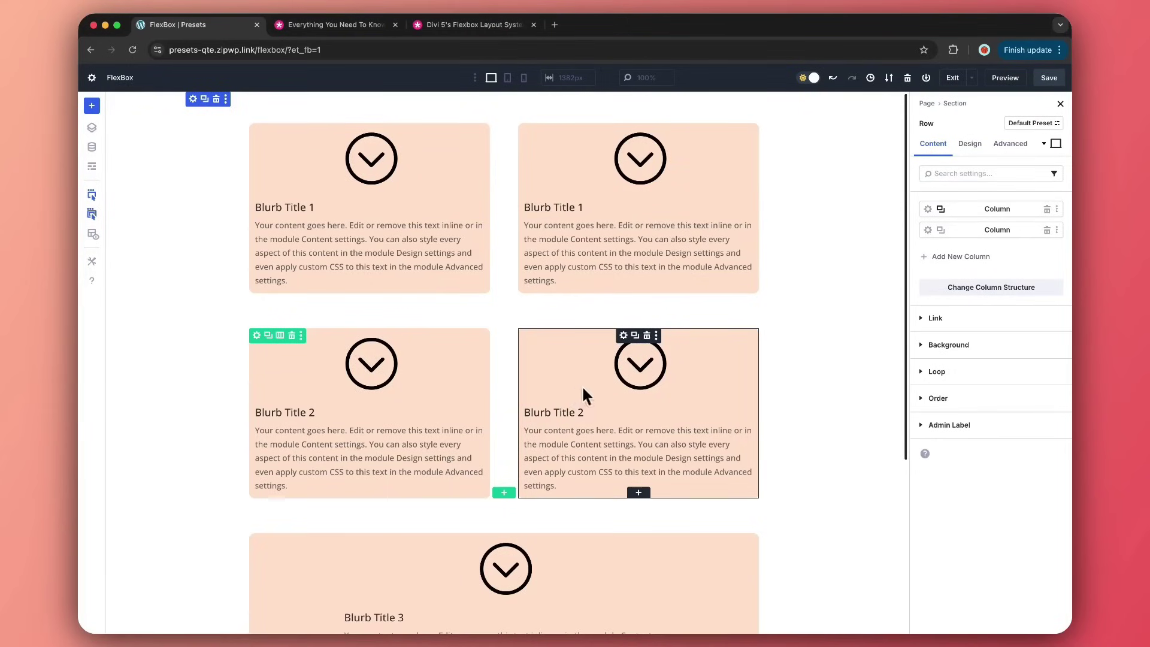
- Set the column class of the second row's first column to 3/4 in its sizing settings
left_click(928, 210)
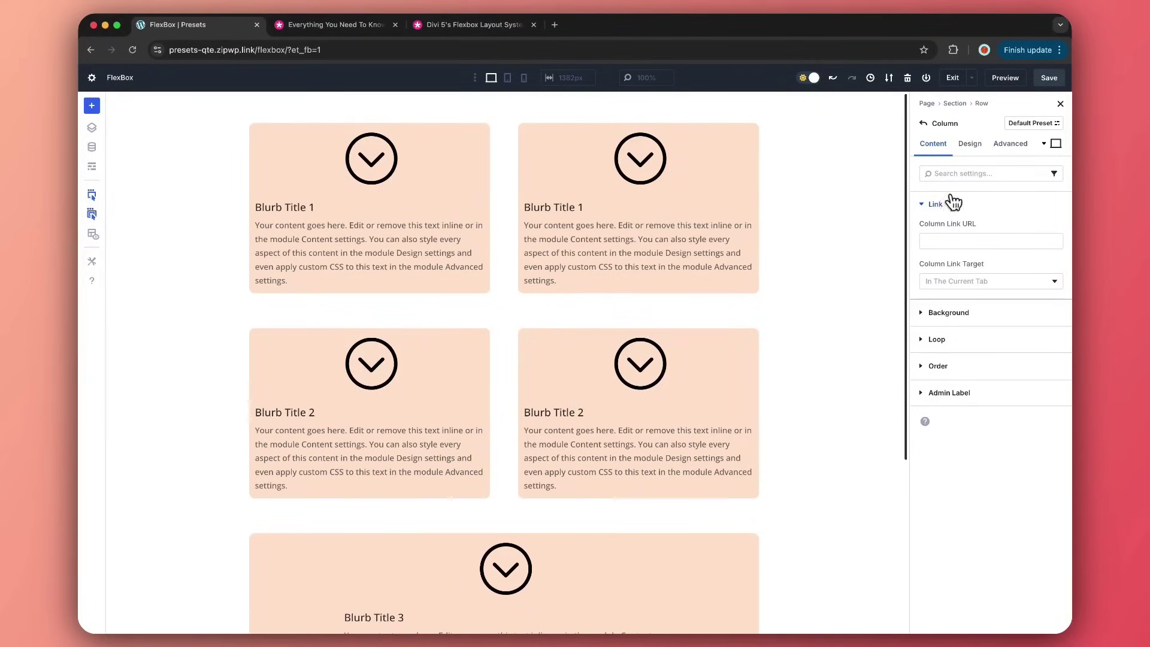
left_click(969, 144)
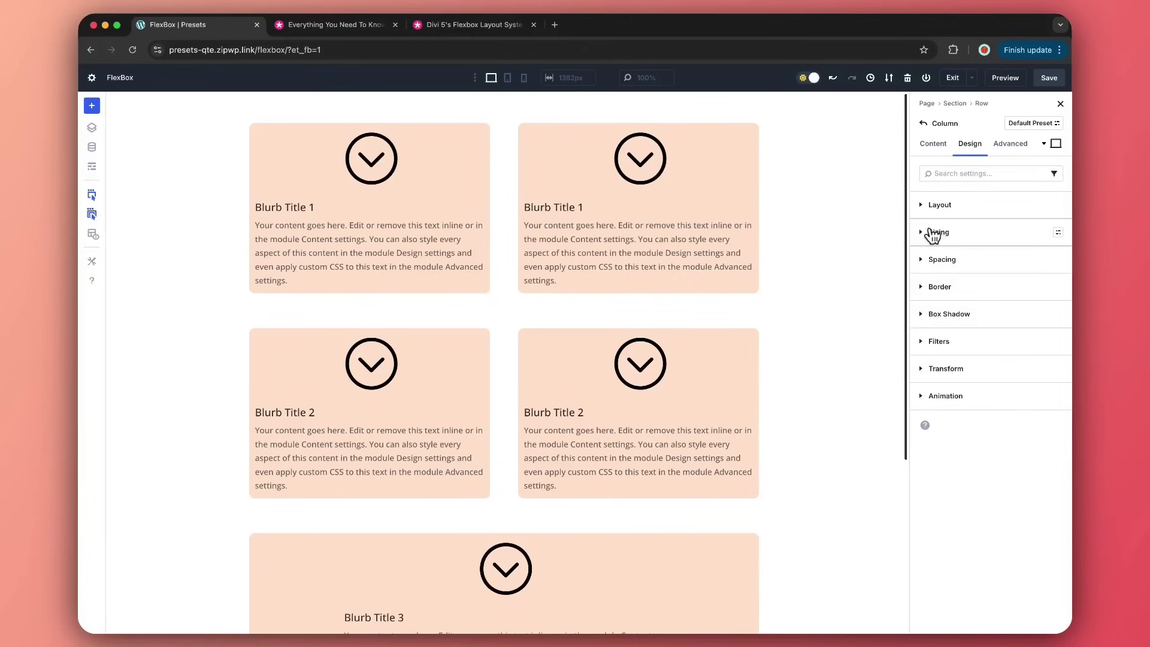
left_click(935, 232)
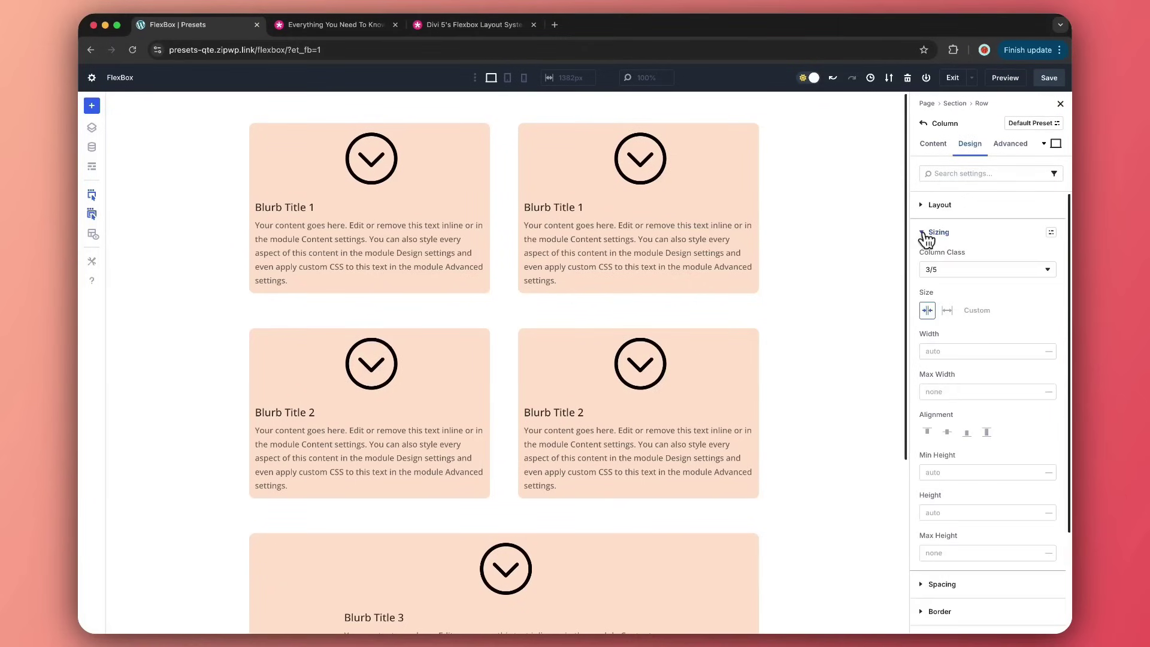
left_click(969, 271)
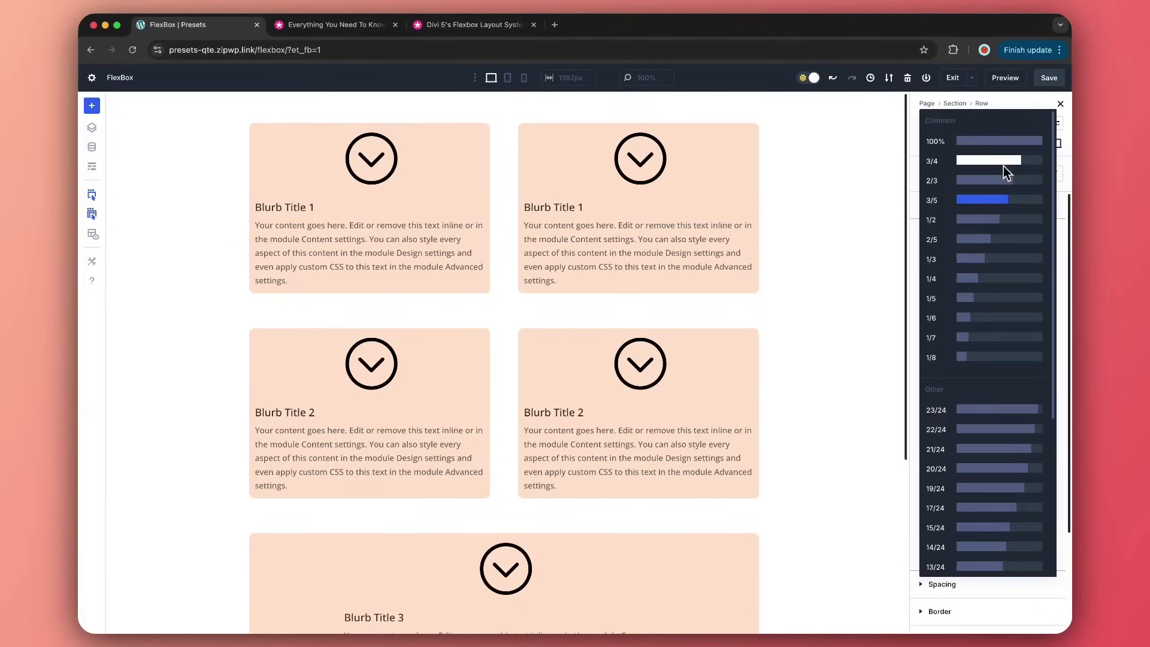
left_click(1004, 171)
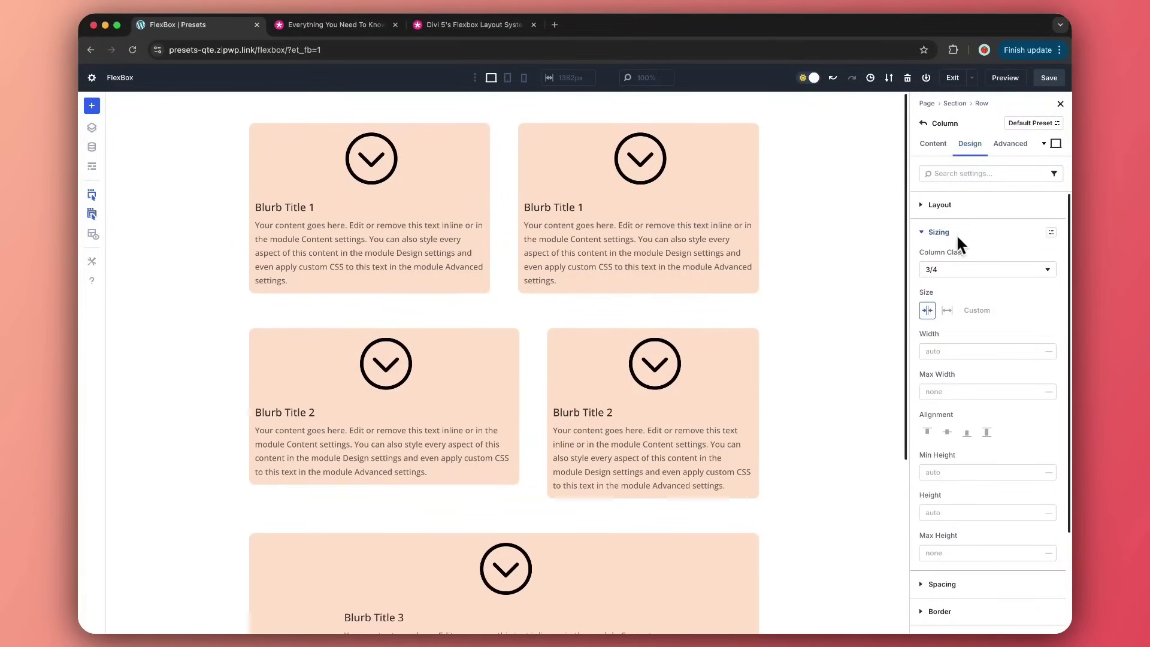
- Try column classes 1/8 and 3/5 on the second row's first column, and return it to 3/4
left_click(958, 271)
left_click(968, 357)
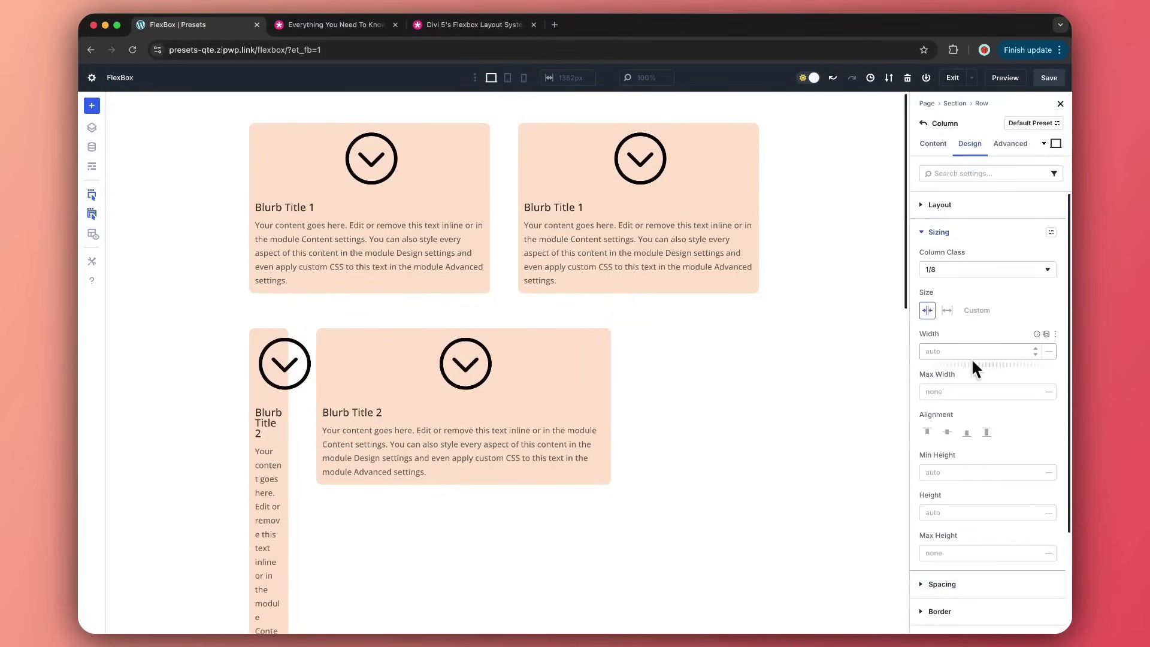
left_click(983, 271)
left_click(983, 211)
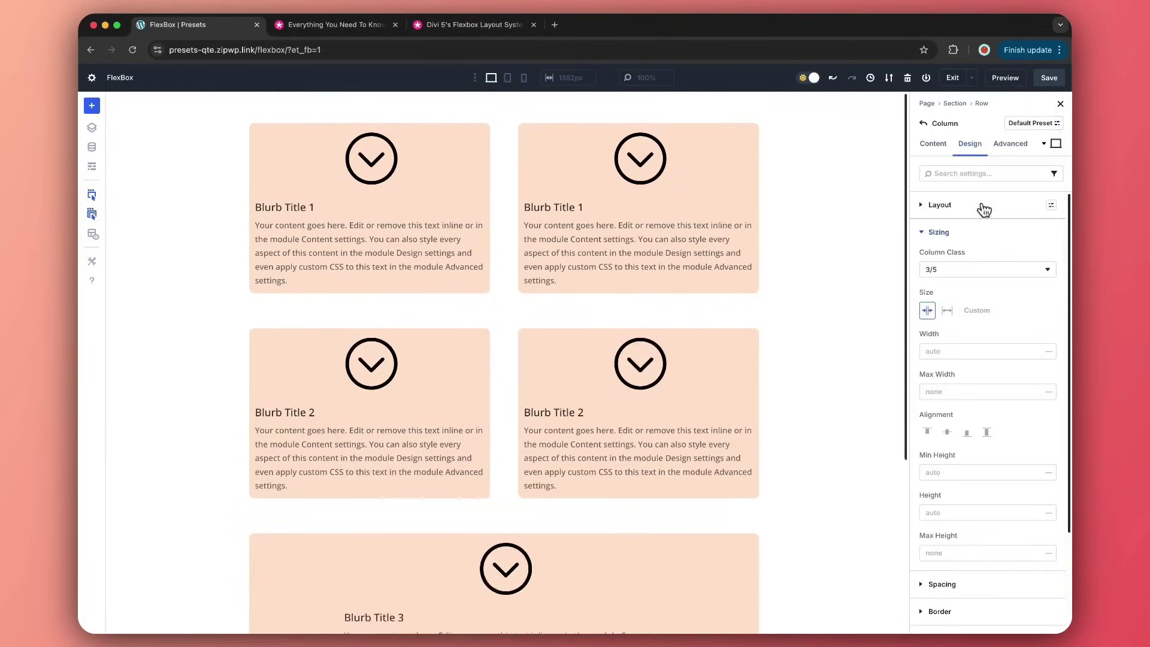
left_click(970, 271)
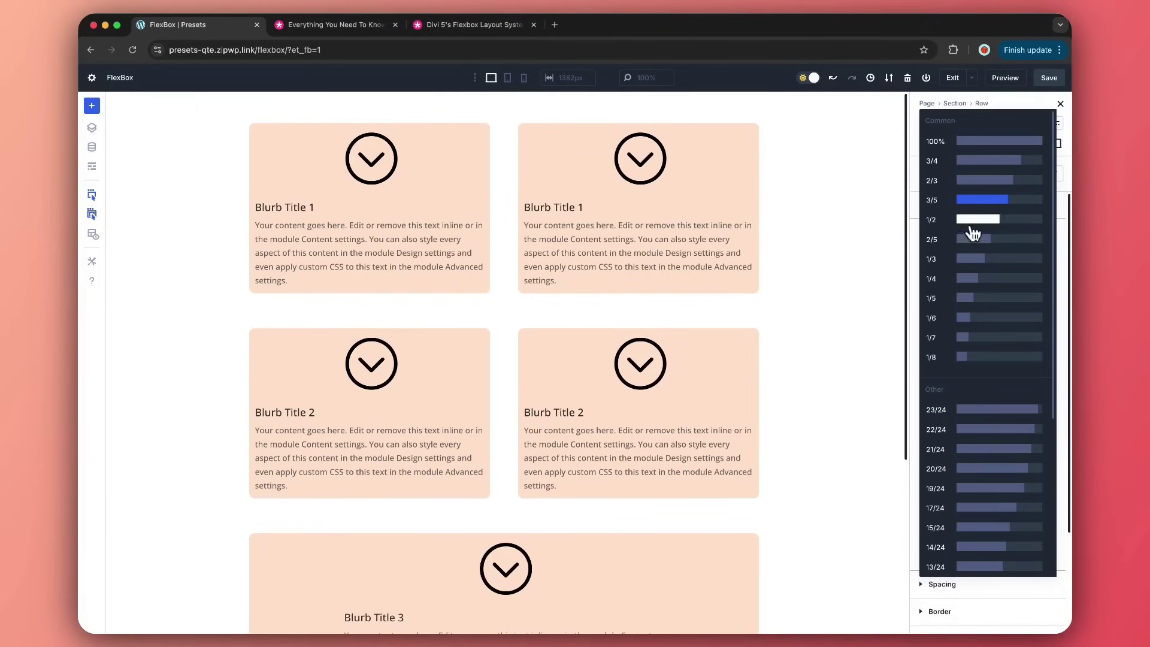
left_click(980, 165)
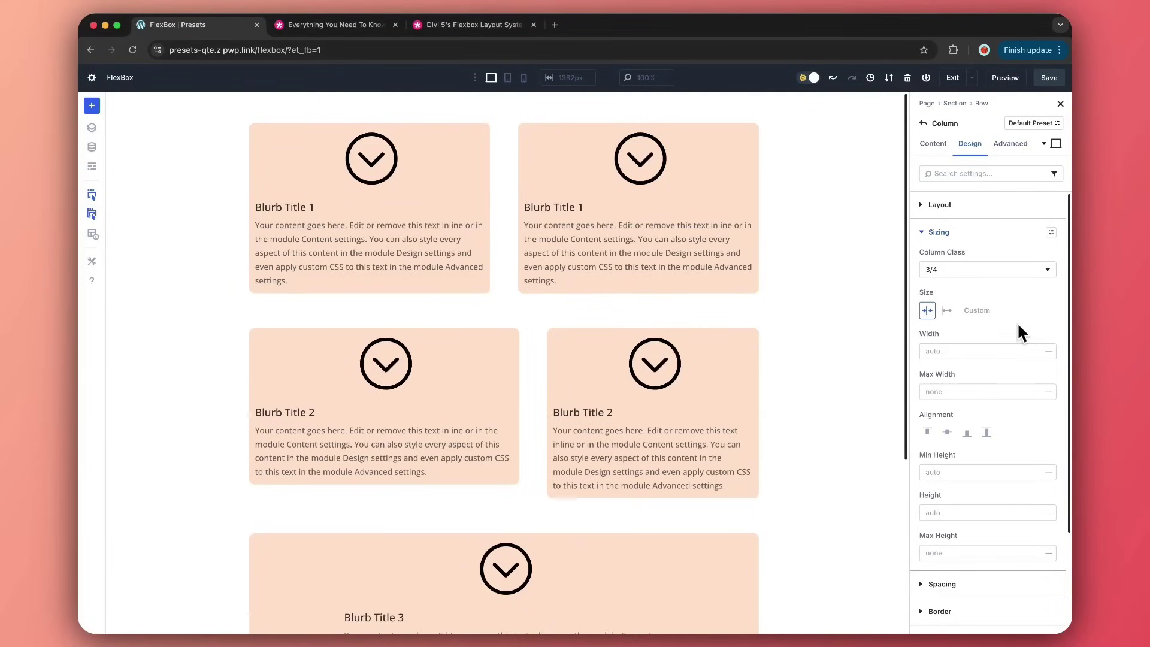
- Set the section's layout wrapping to No Wrap and align its items to Start
left_click(193, 100)
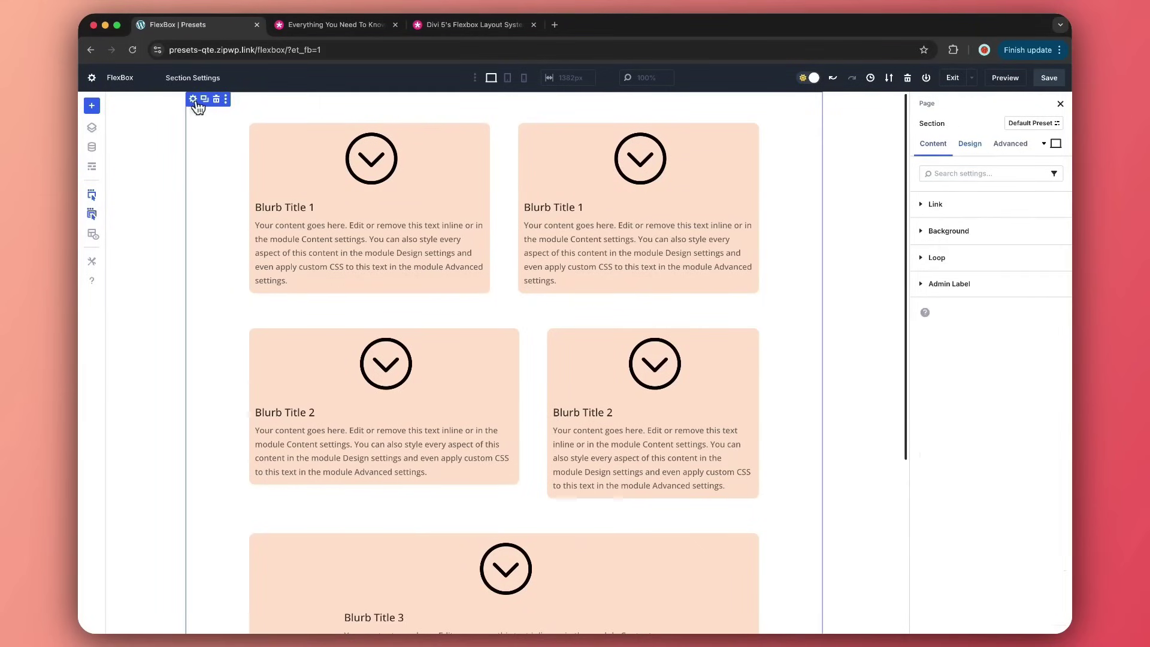
left_click(969, 144)
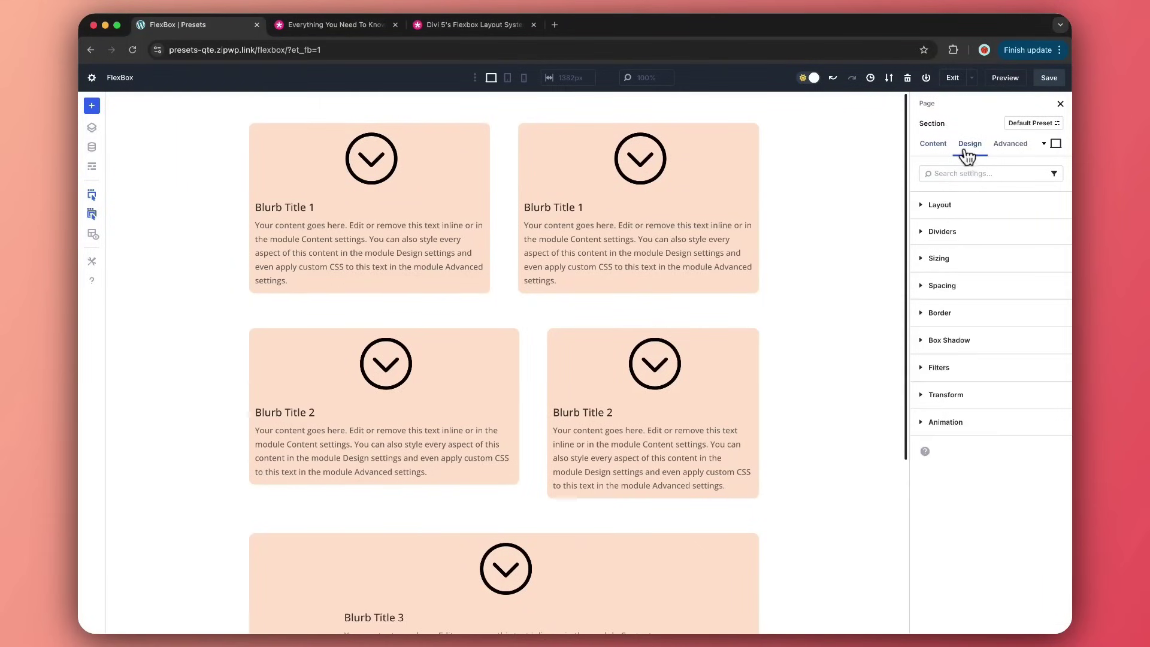
left_click(939, 204)
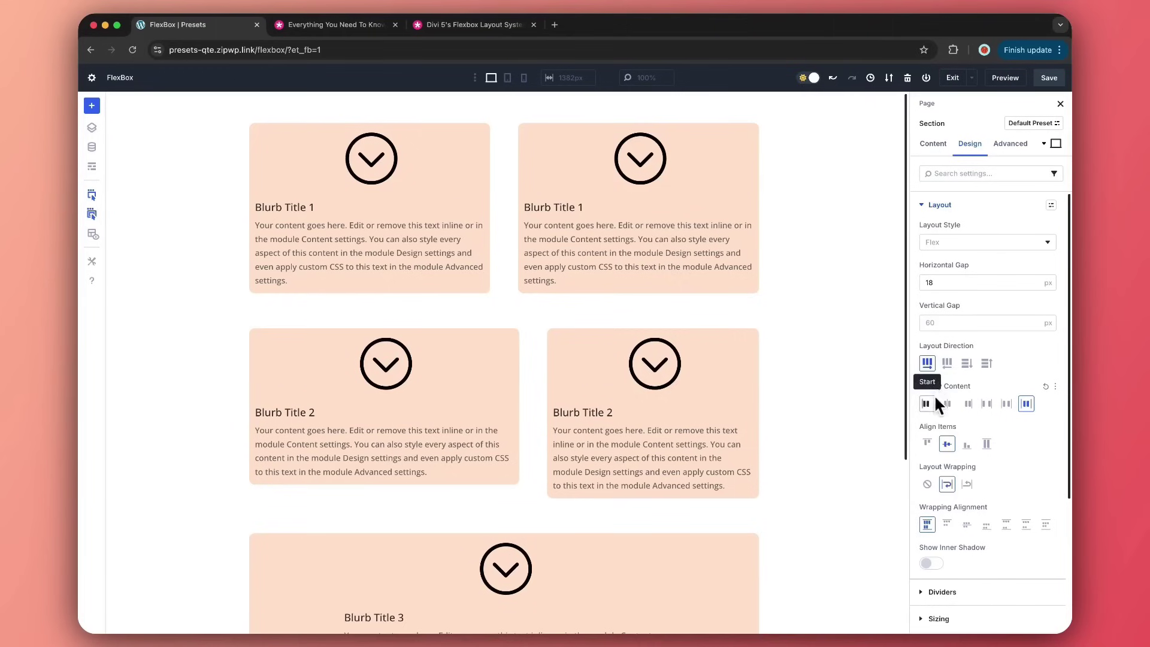
left_click(927, 484)
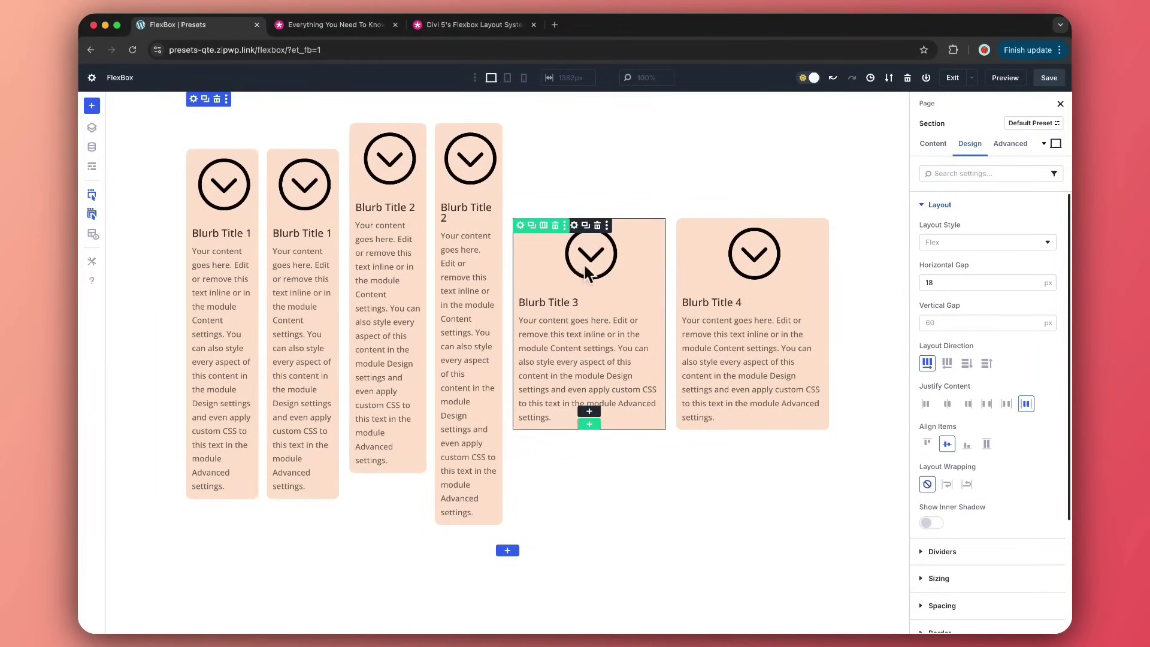
left_click(928, 444)
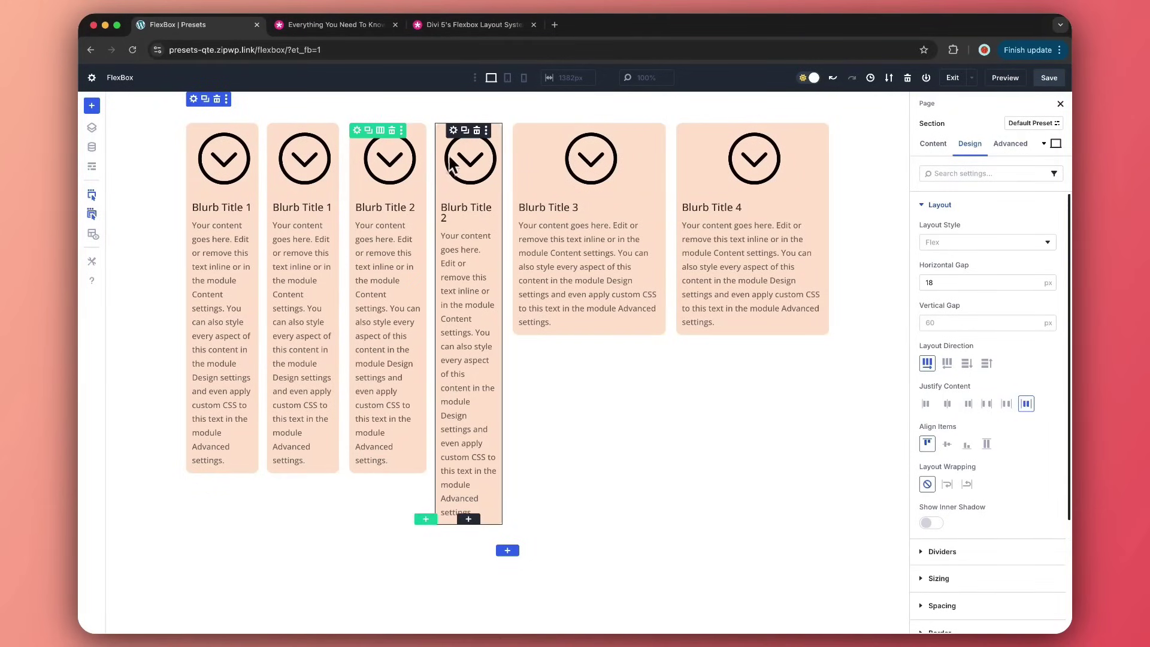
- Delete the second row's duplicated column, and set the remaining column's class to 100%
left_click(357, 130)
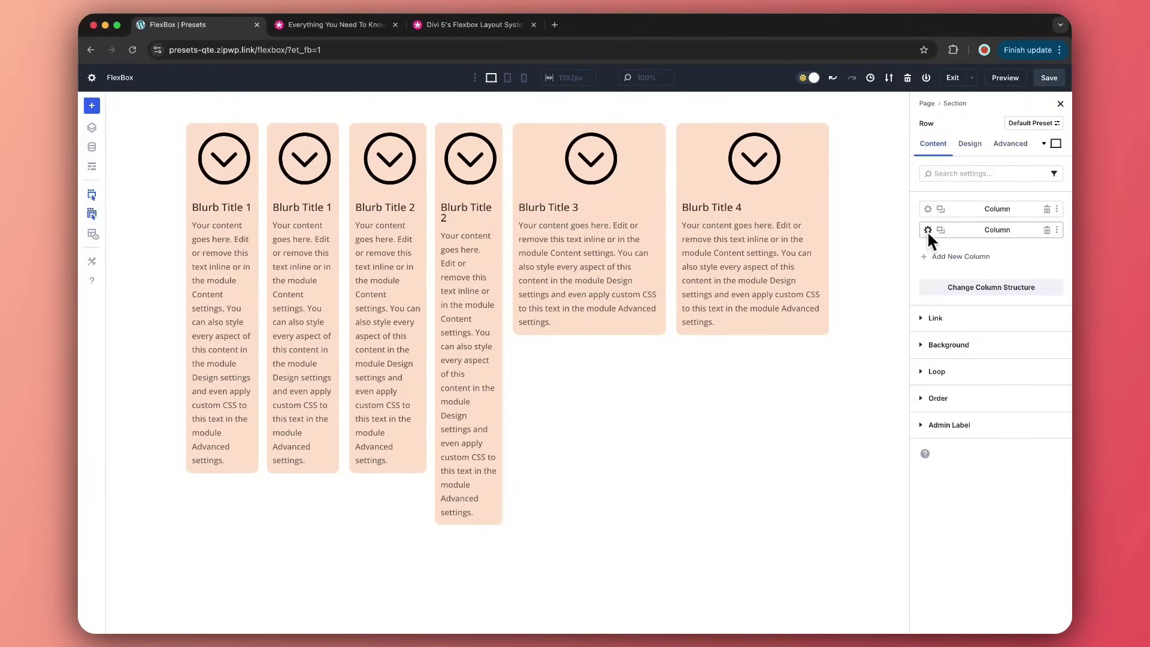
left_click(1045, 229)
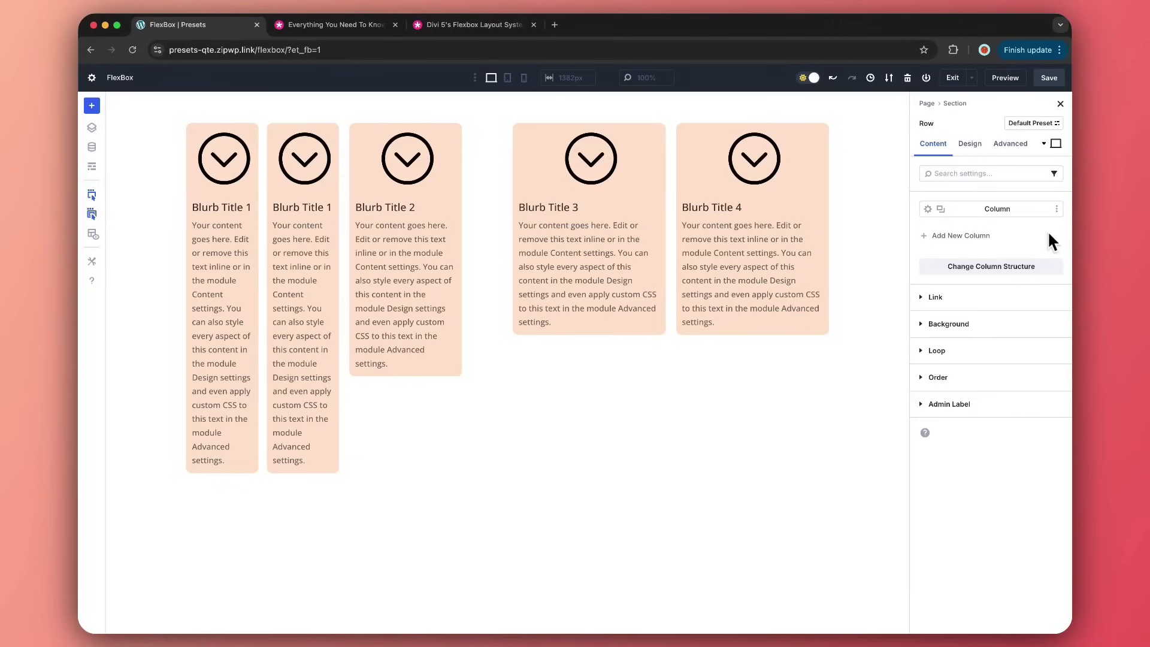
left_click(927, 209)
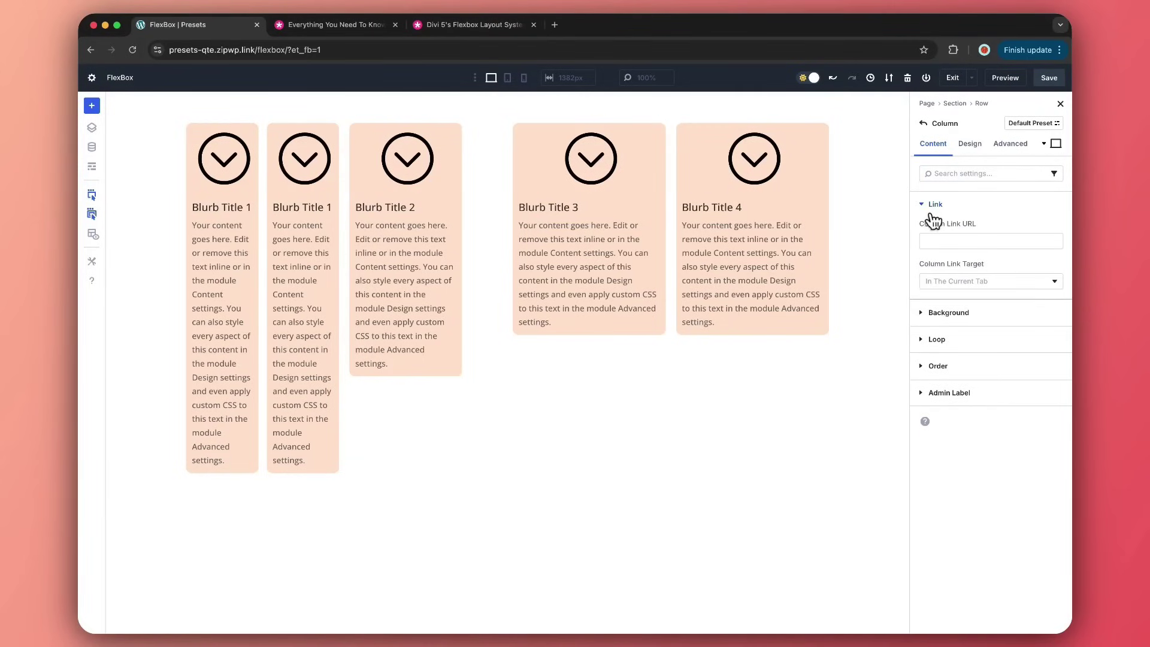
left_click(972, 148)
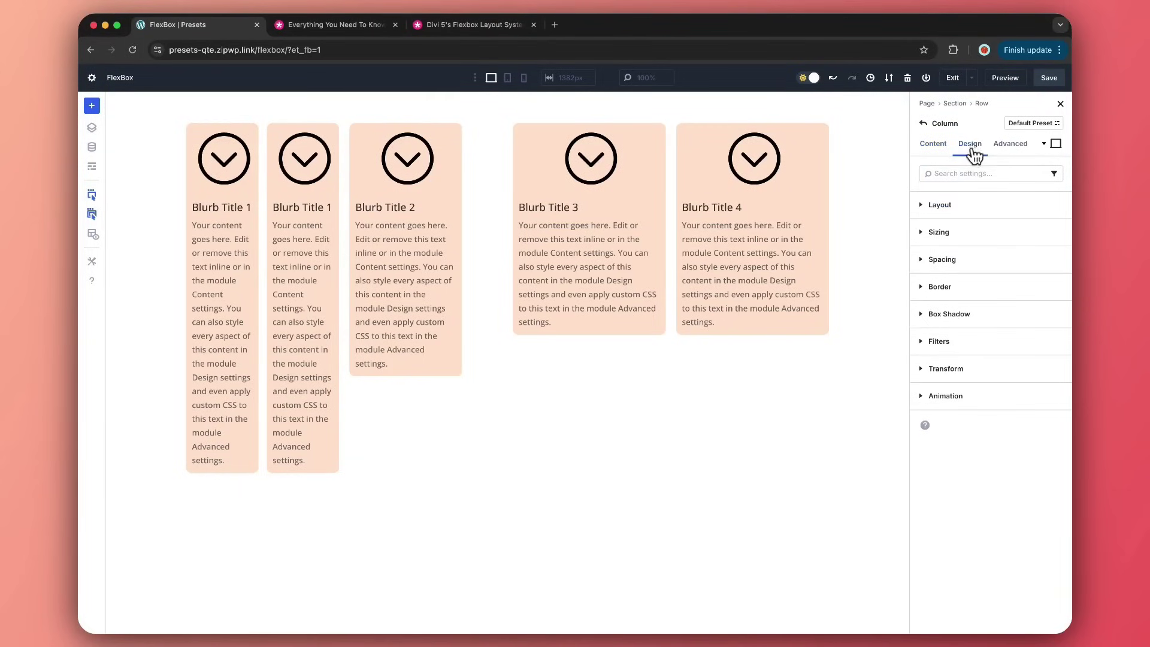
left_click(925, 231)
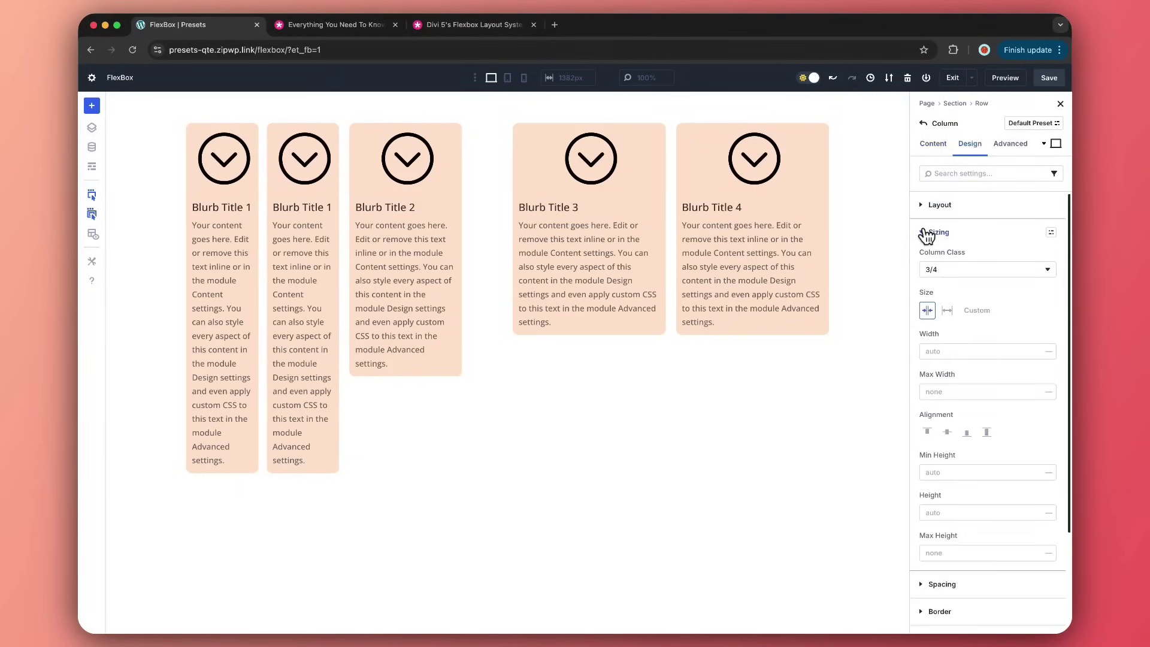
left_click(946, 271)
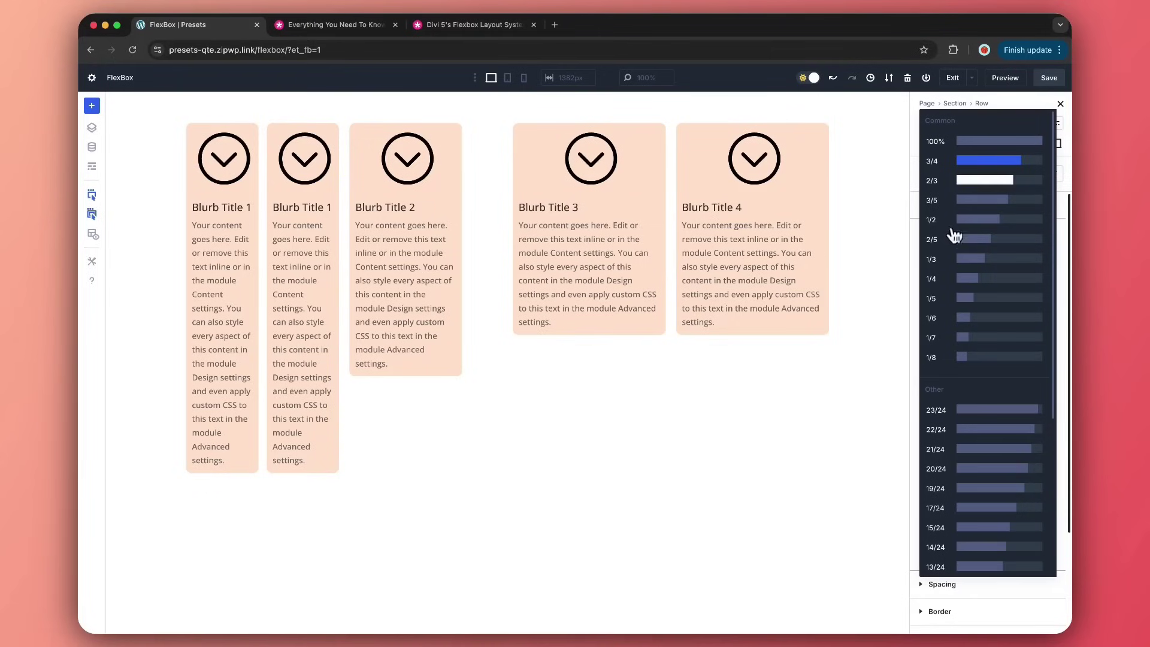
left_click(972, 142)
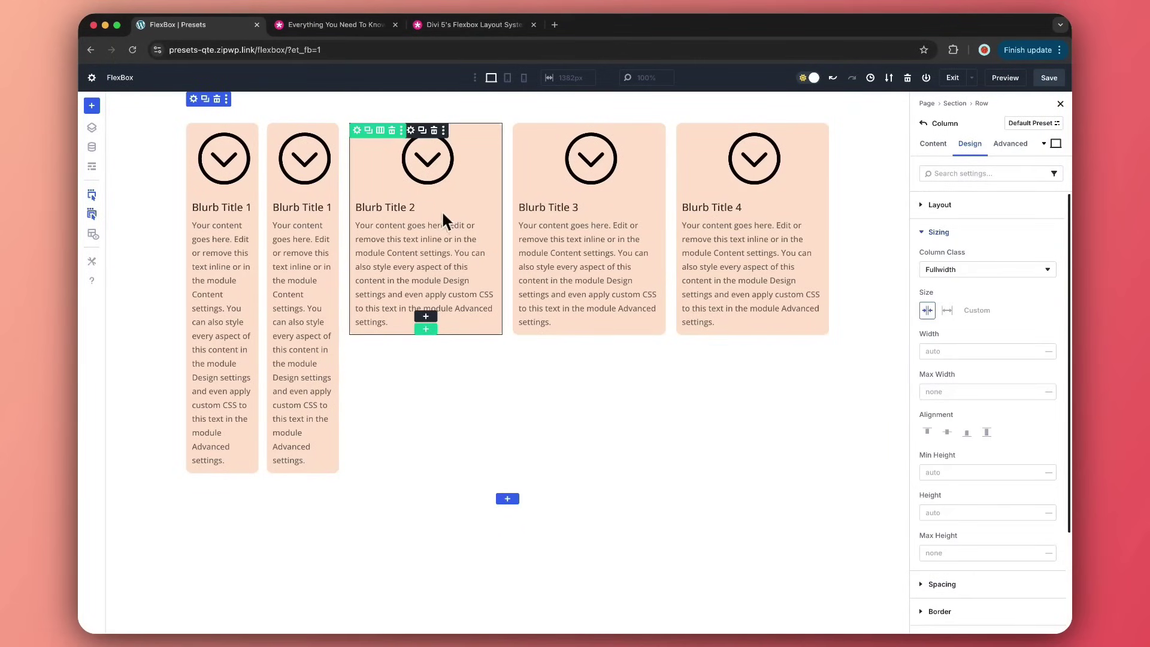
left_click_drag(909, 333, 869, 333)
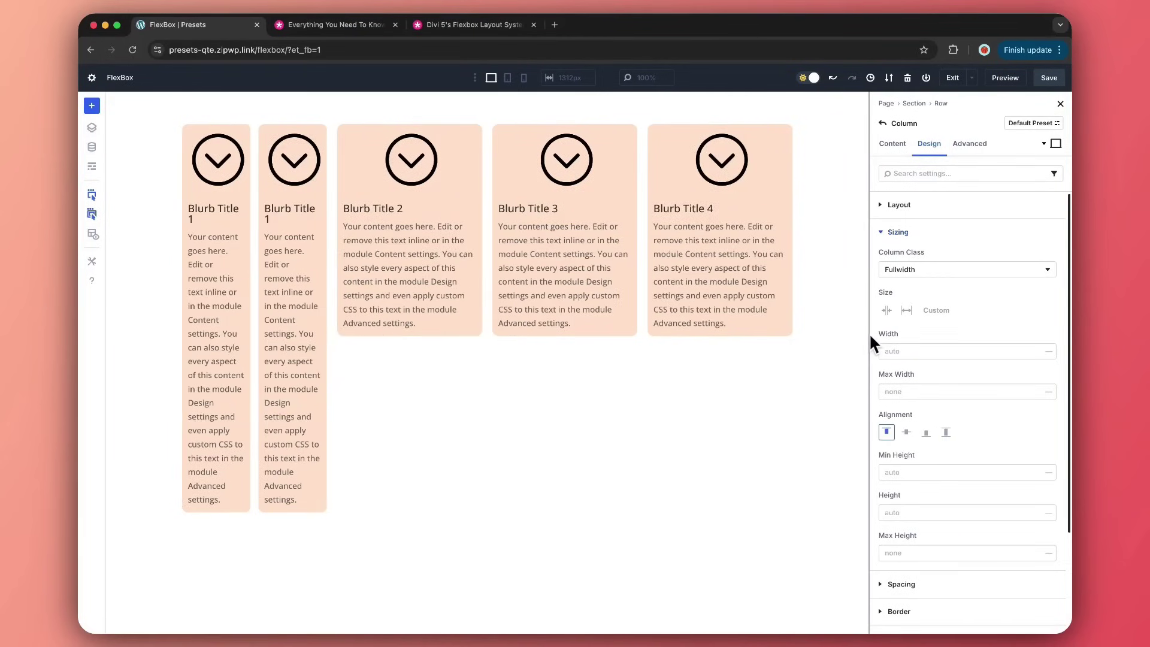